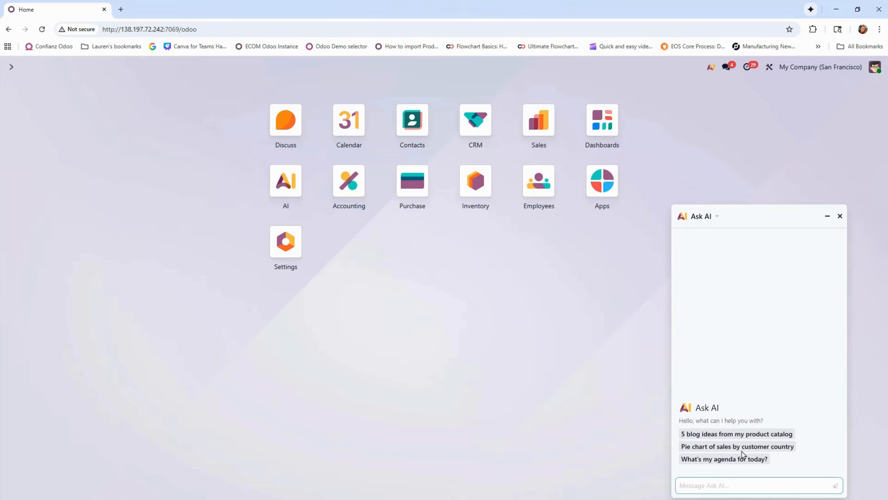
Have Ask AI generate the suggested pie chart of sales by customer country, and view the United States sales lines
click(762, 448)
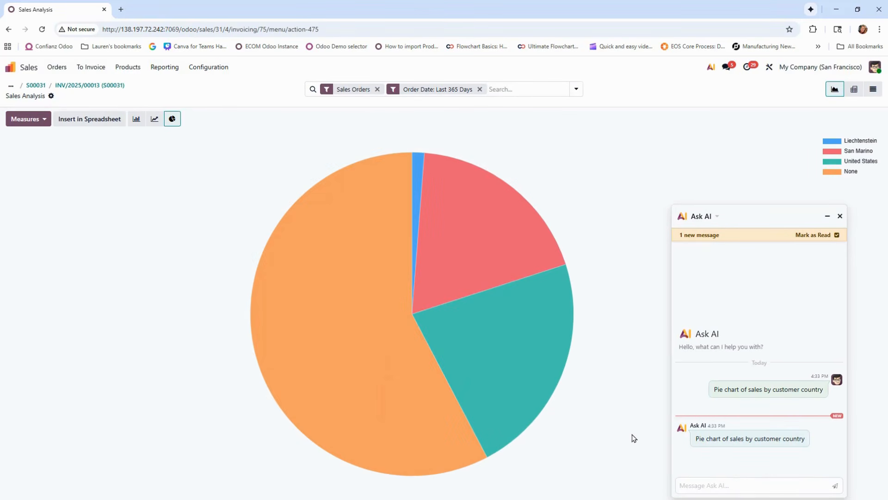
mouse_move(458, 351)
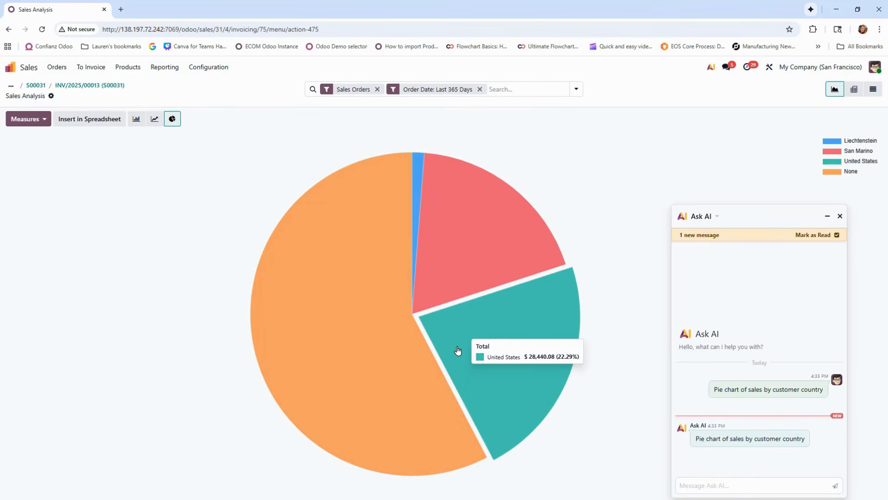
click(457, 350)
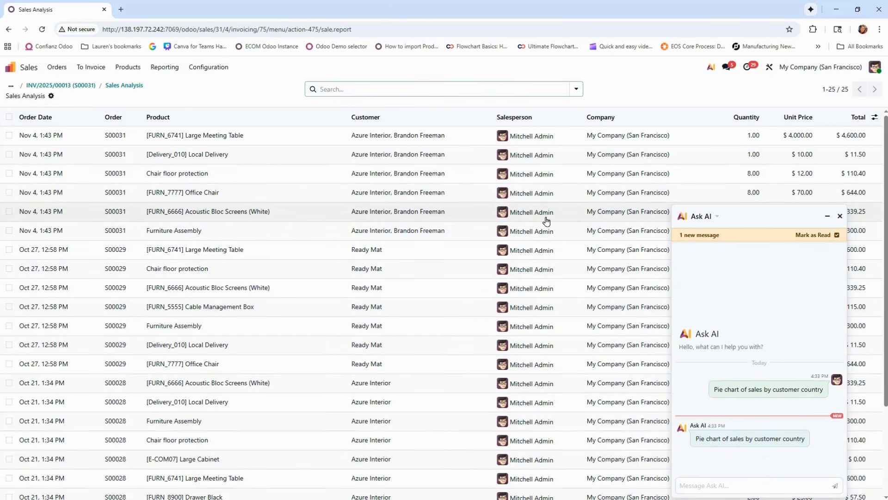
scroll(546, 221, down, 1)
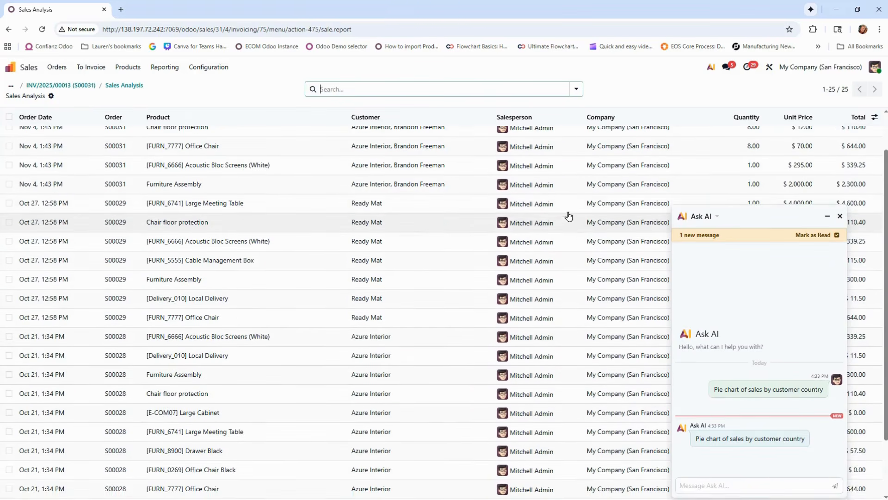
Mark the new Ask AI message as read and close the chat
click(836, 235)
scroll(830, 222, up, 1)
click(840, 216)
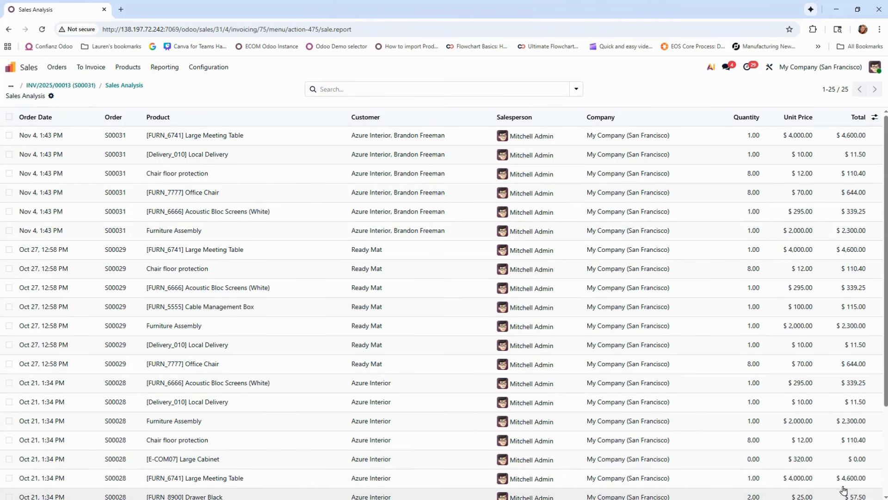
Go to the Contacts app and display the contacts as kanban cards
click(8, 68)
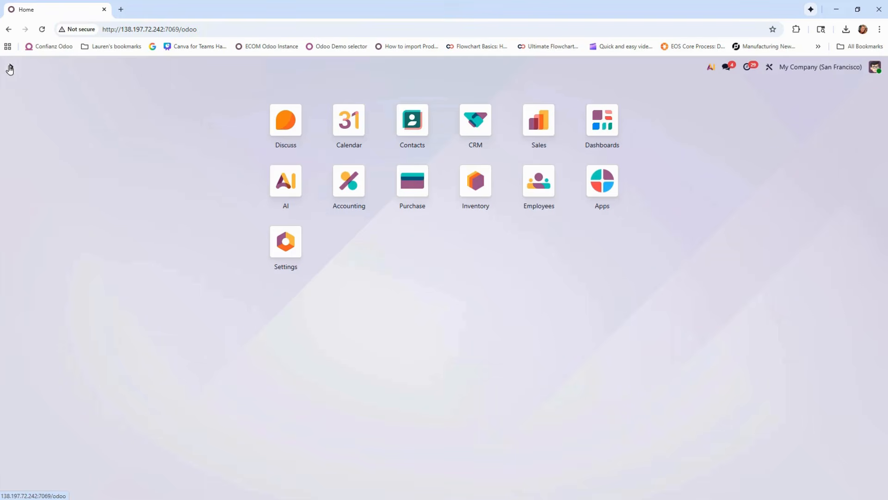
click(414, 127)
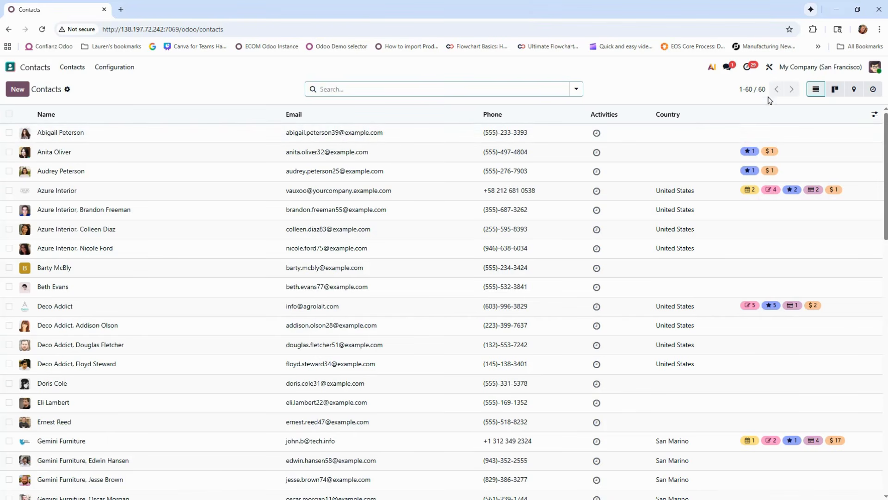
click(837, 95)
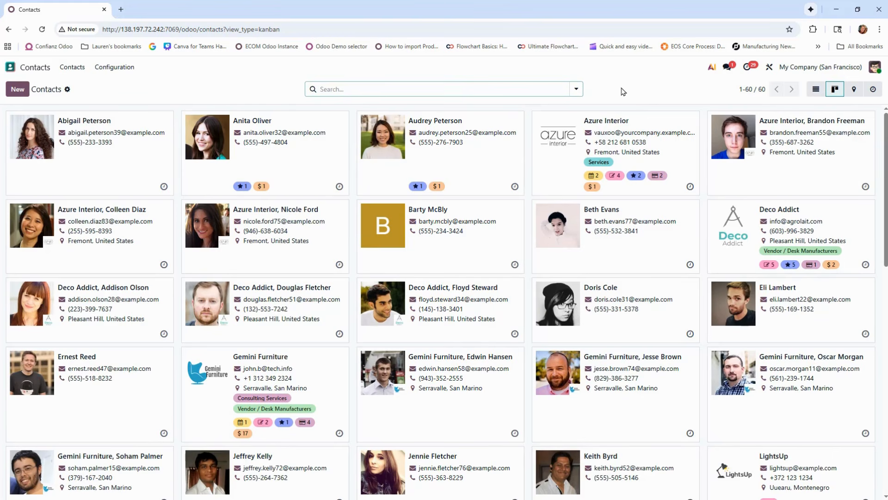
Try grouping the contacts by Salesperson, and remove the grouping
click(577, 90)
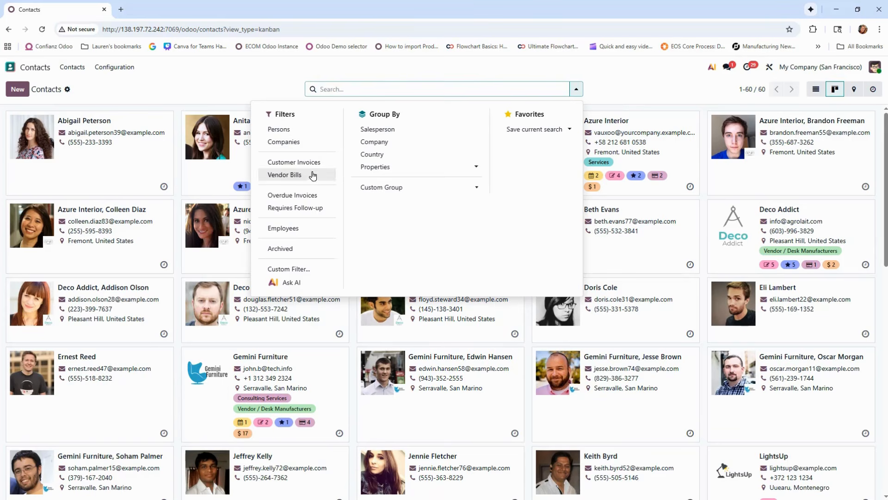
click(375, 131)
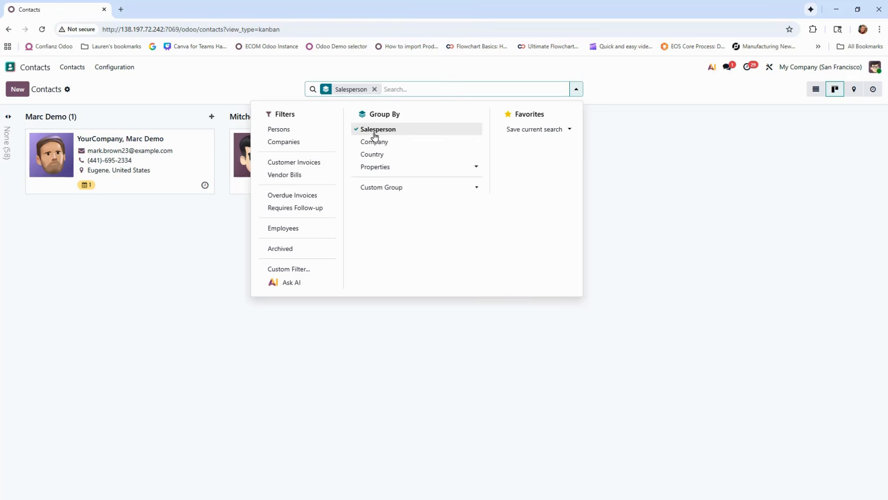
click(651, 239)
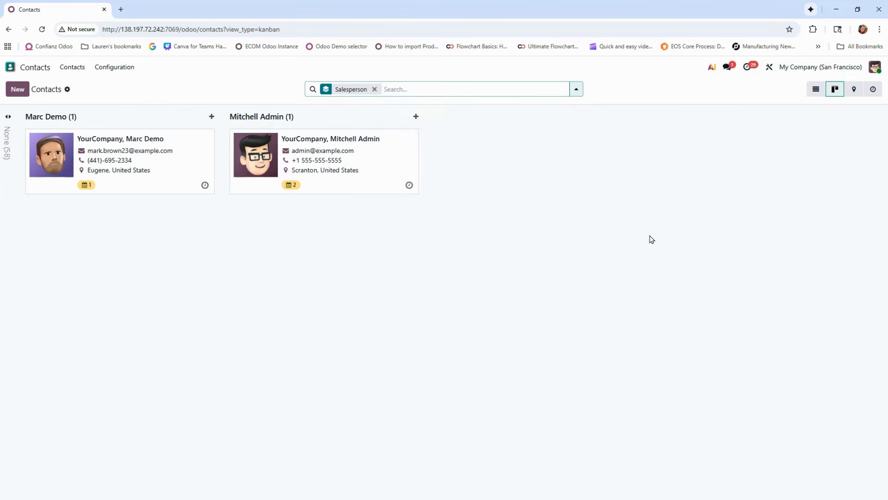
click(375, 89)
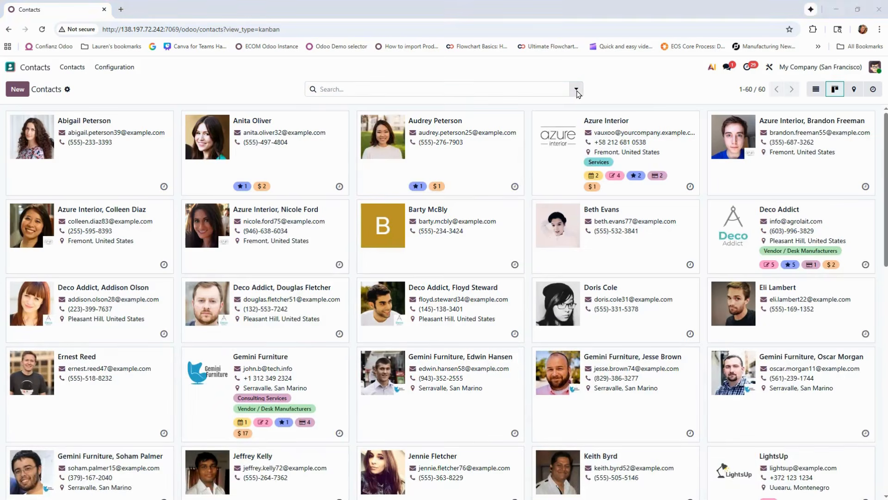
Examine the fields available for a custom filter on the contacts, and close the filter without applying it
click(576, 89)
click(325, 270)
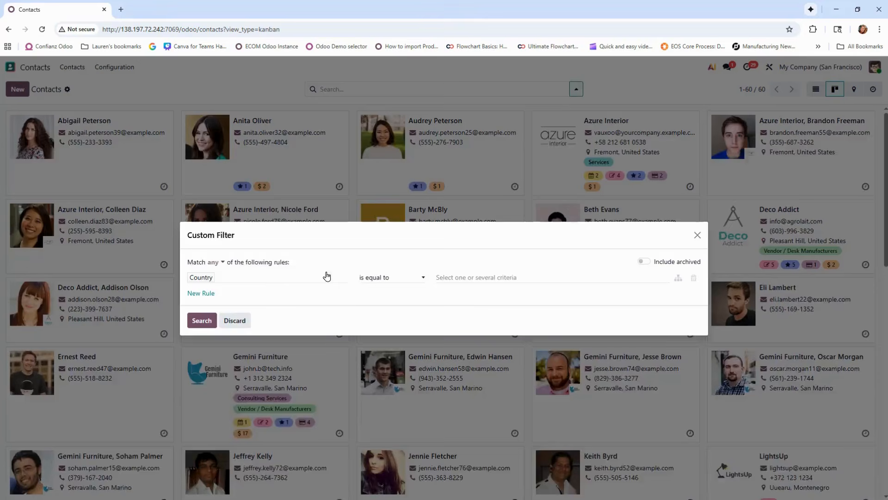
click(296, 282)
scroll(307, 393, down, 5)
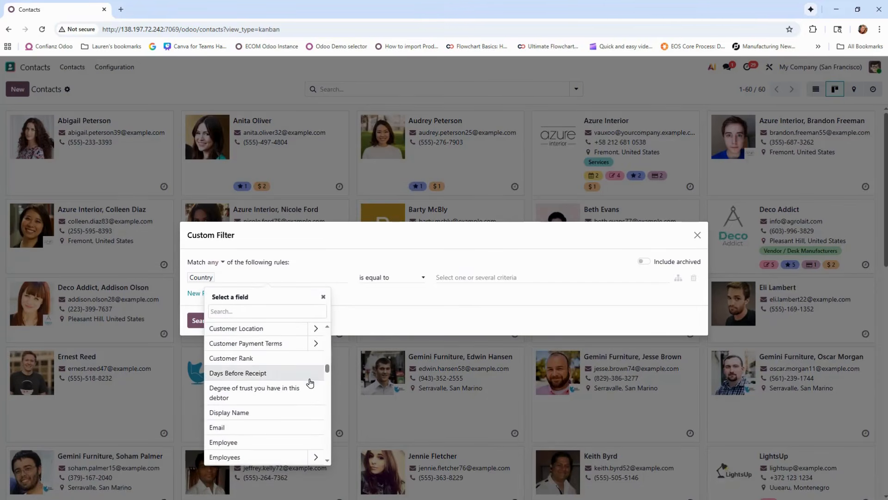
scroll(307, 411, down, 5)
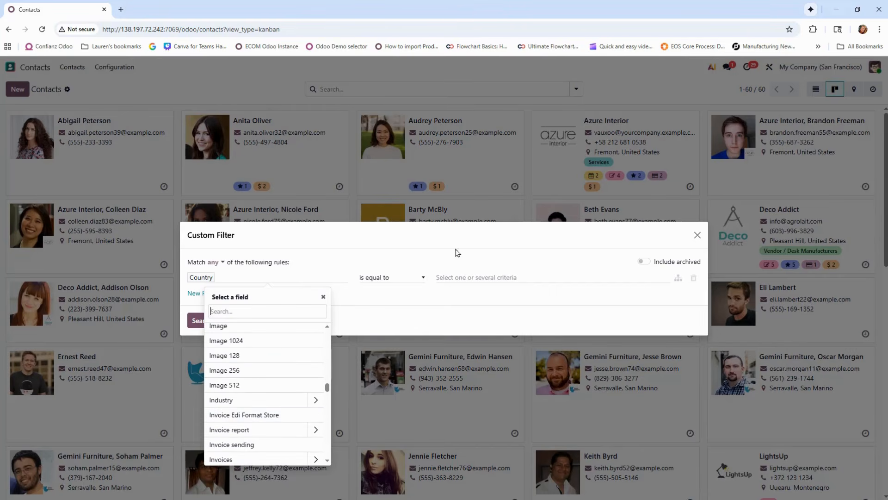
click(696, 235)
click(696, 235)
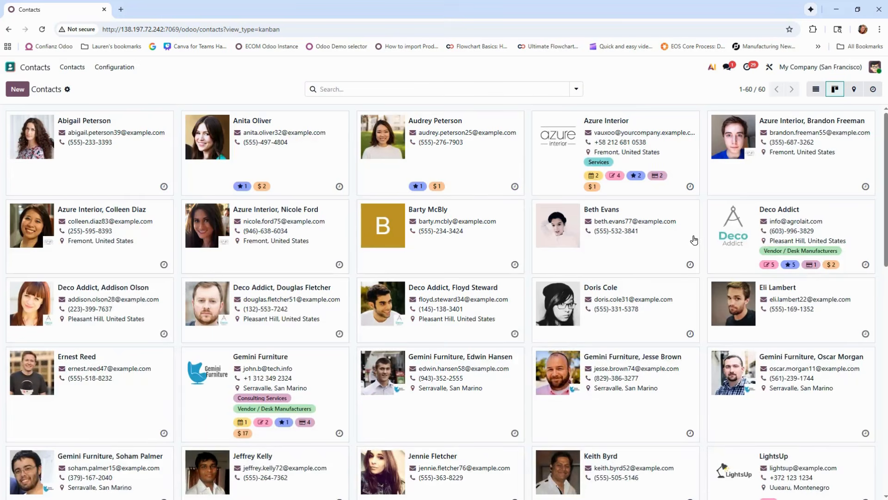
Open the Azure Interior company contact and review its Sales & Purchase and Accounting details
click(547, 140)
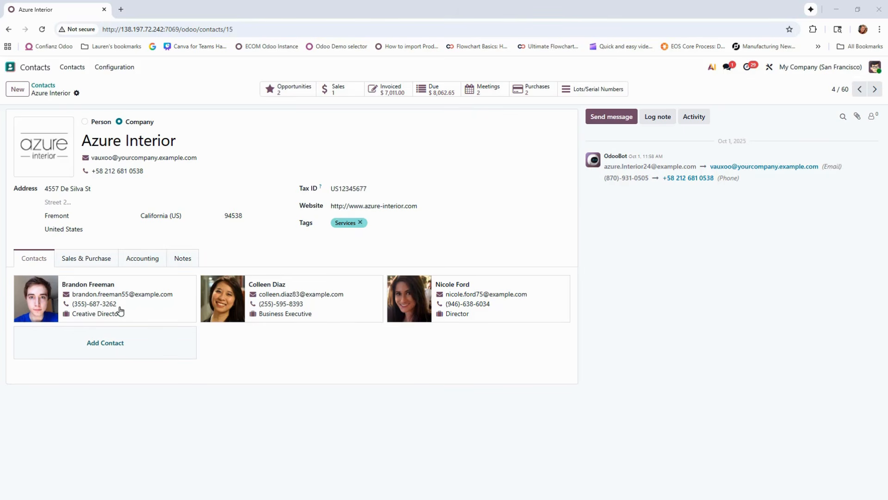
click(97, 257)
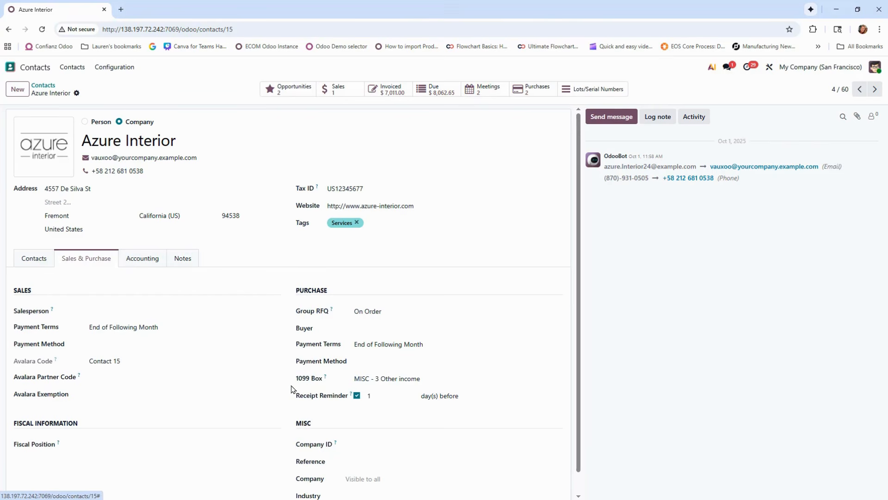
click(153, 264)
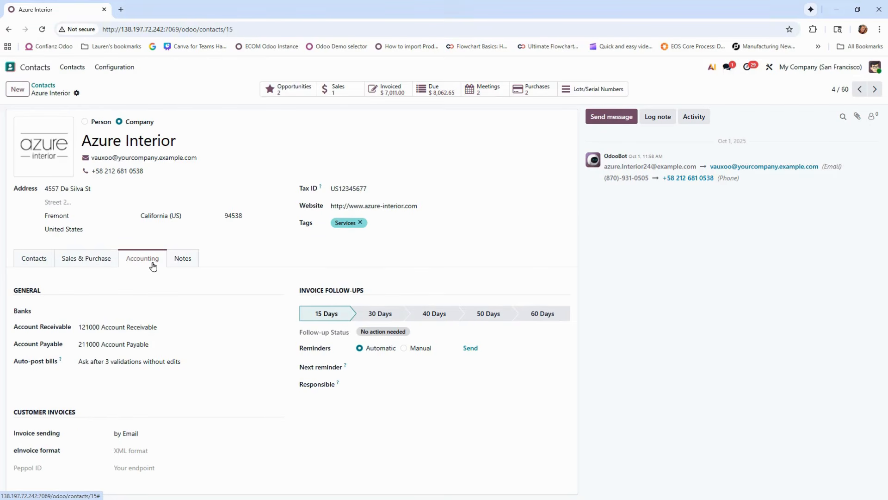
Add the internal note "No weekend deliveries" to the Azure Interior contact
click(185, 263)
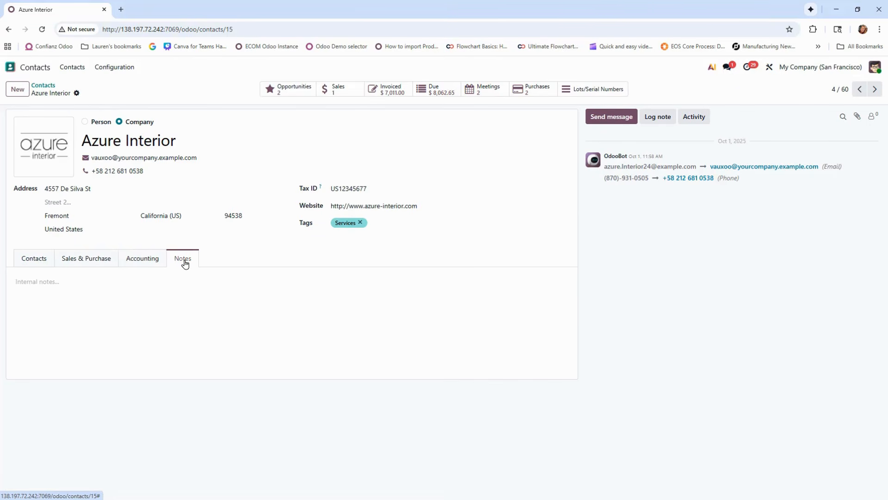
click(223, 293)
text(No weekend deliveries)
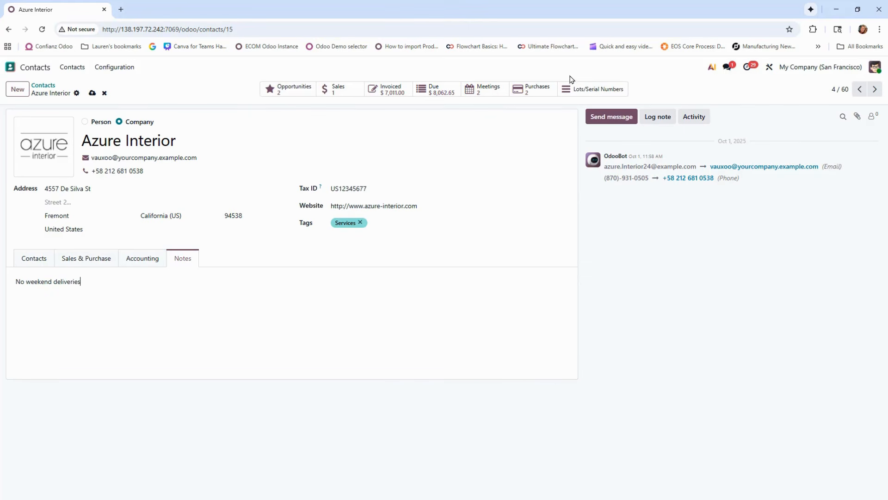
View the confirmed purchase order among Azure Interior's purchases and return to the contact record
click(538, 95)
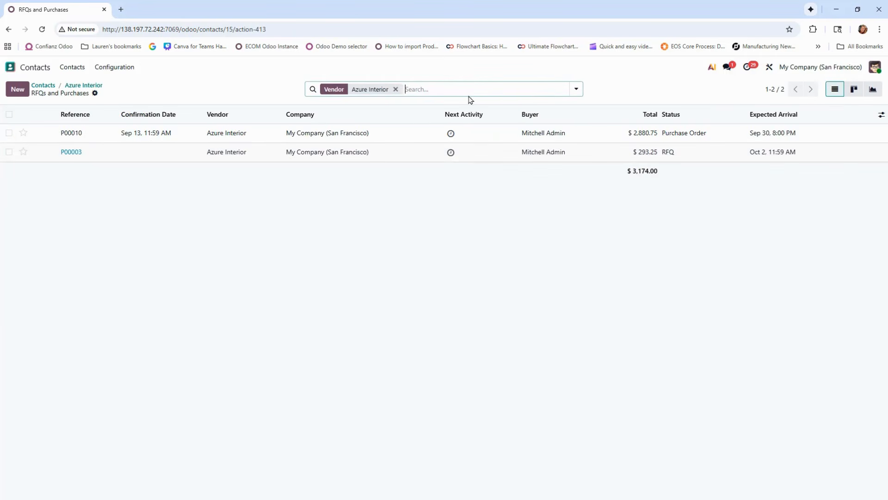
click(72, 134)
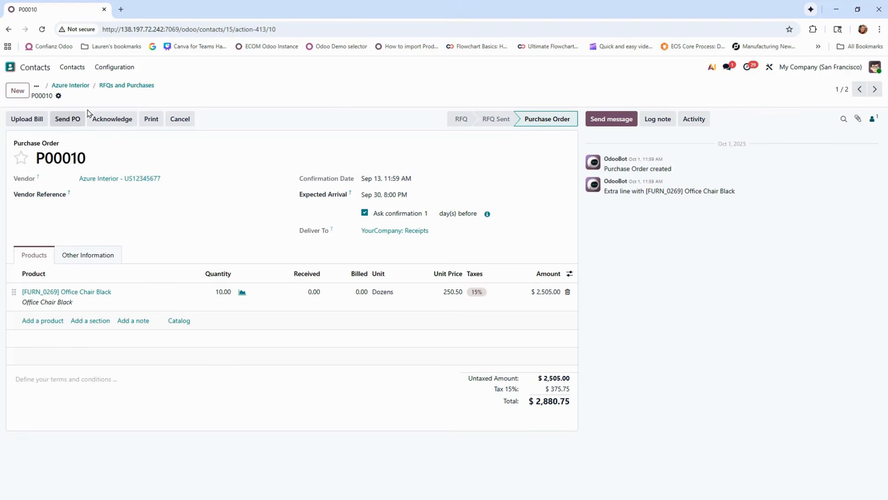
click(70, 86)
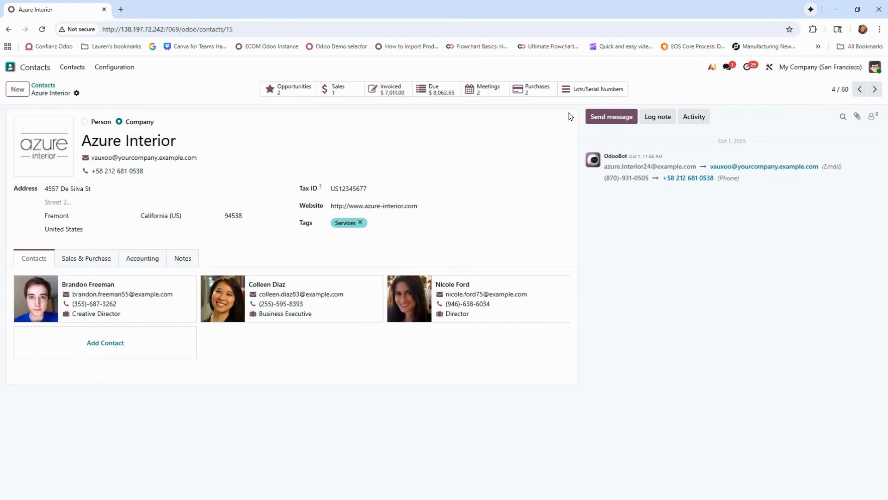
View the internal note and Schedule Activity forms for Azure Interior, and close the activity form without saving
click(656, 118)
click(694, 119)
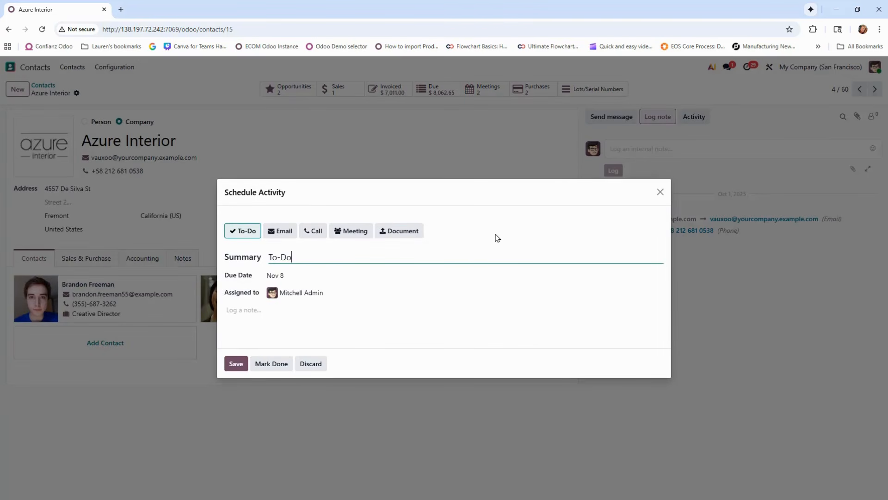
click(660, 193)
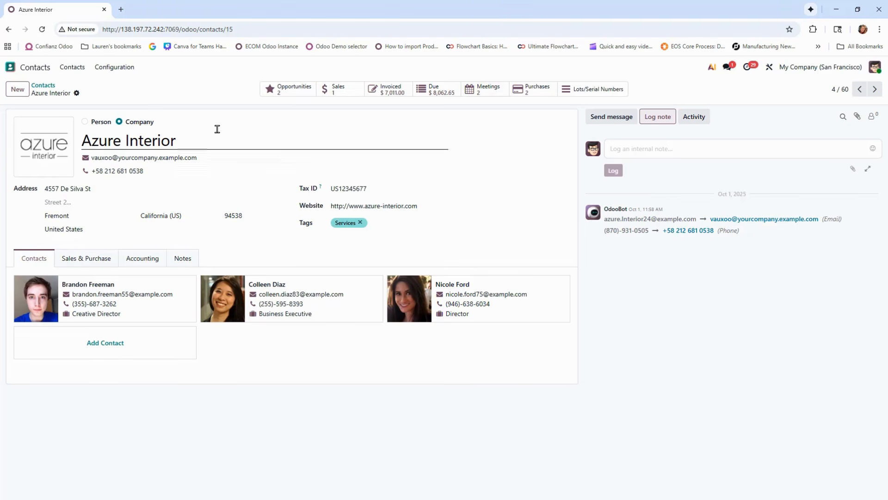
Go to the Inventory app and examine its available operations, product and reporting options
click(15, 69)
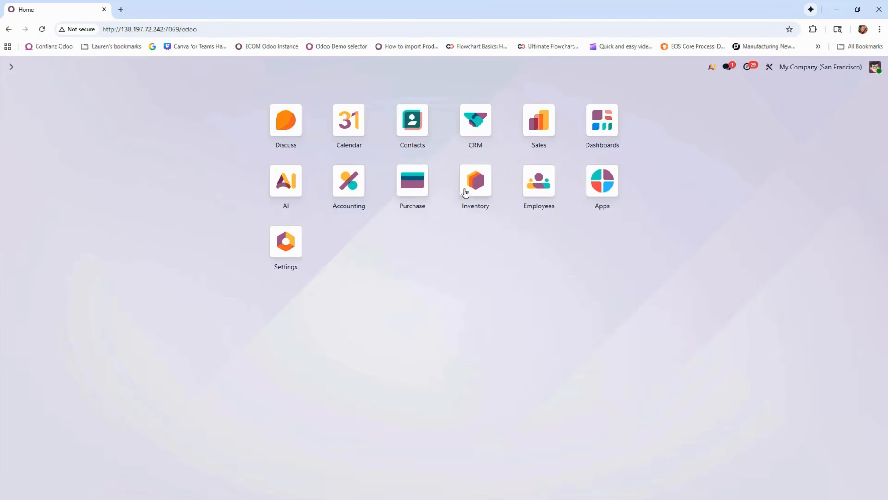
click(484, 190)
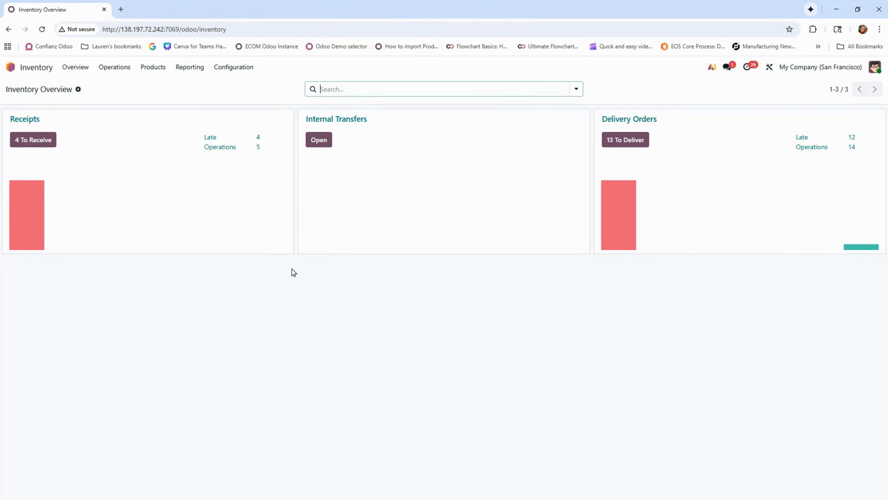
click(129, 70)
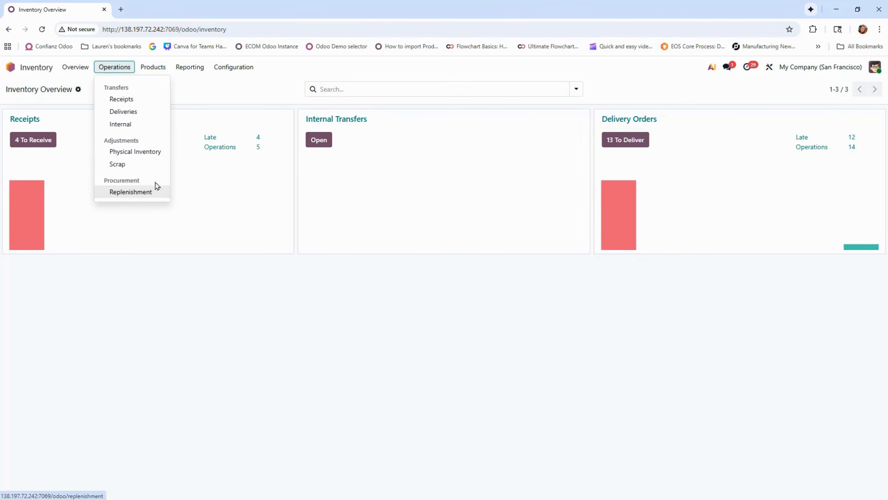
click(162, 68)
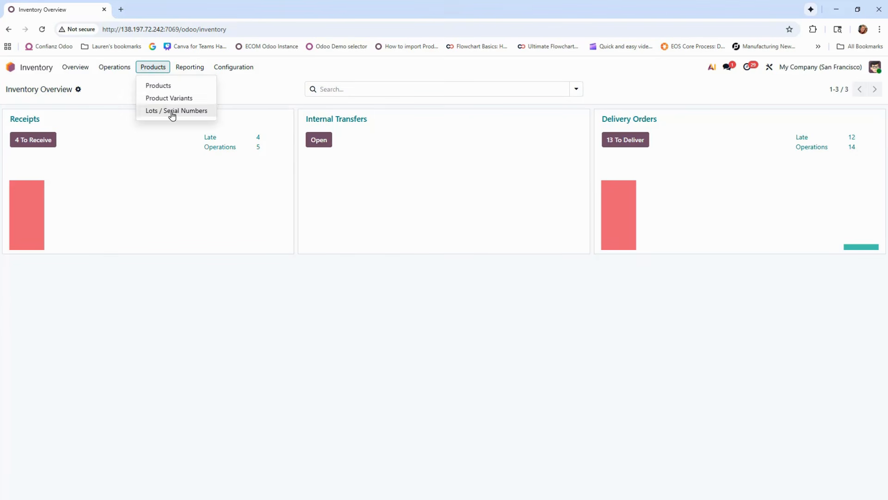
click(194, 67)
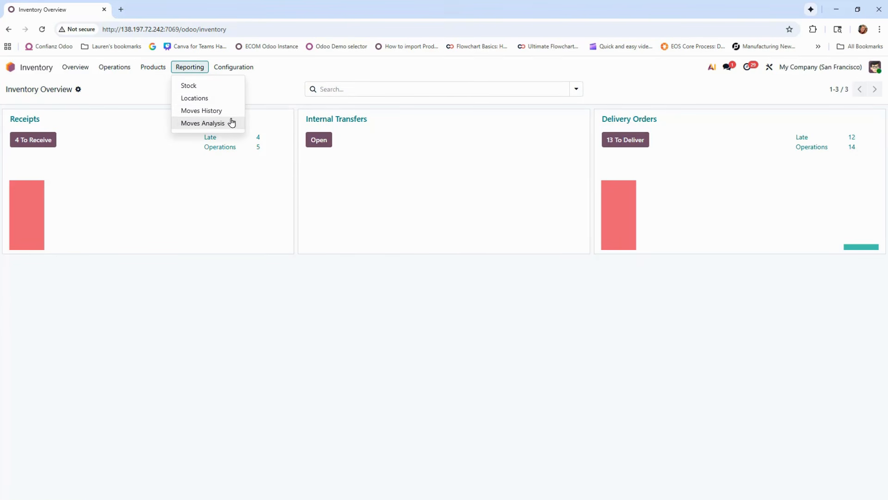
Open the Inventory product list and examine its available filters and grouping options
click(163, 71)
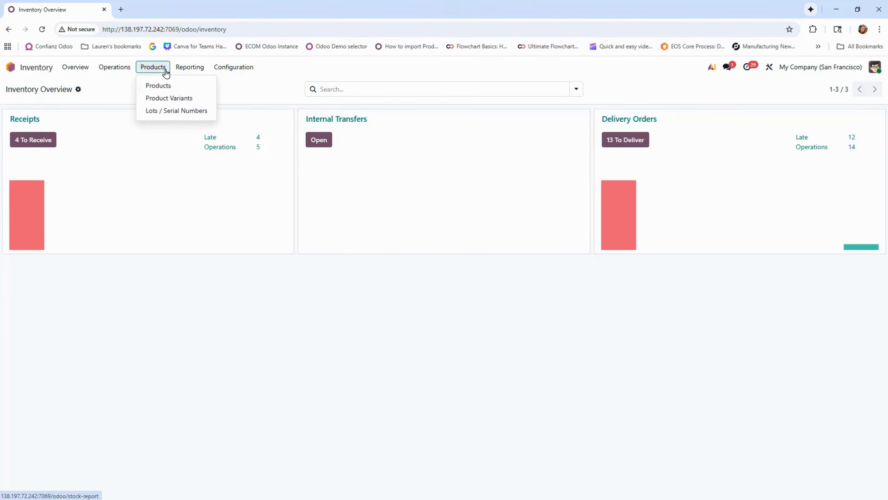
click(162, 84)
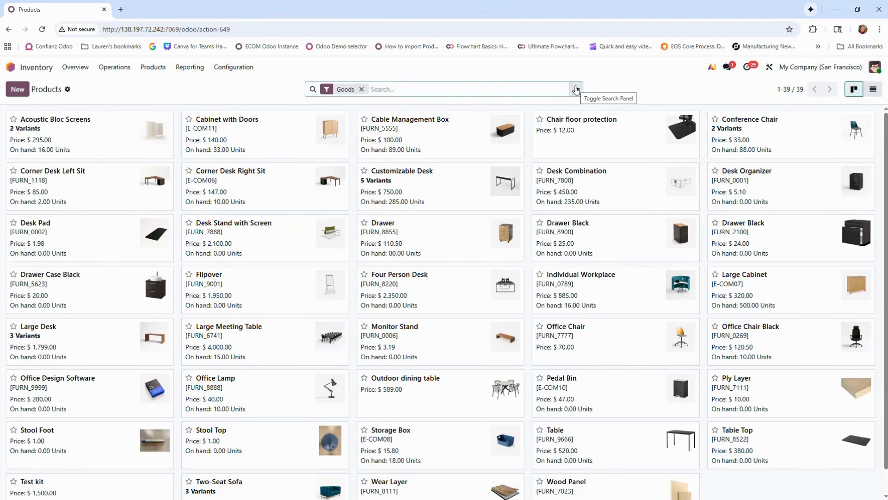
click(576, 90)
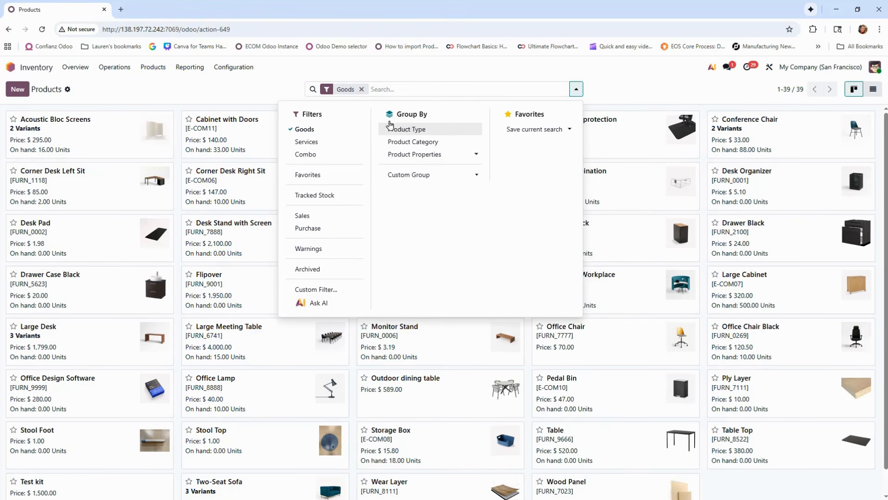
click(579, 88)
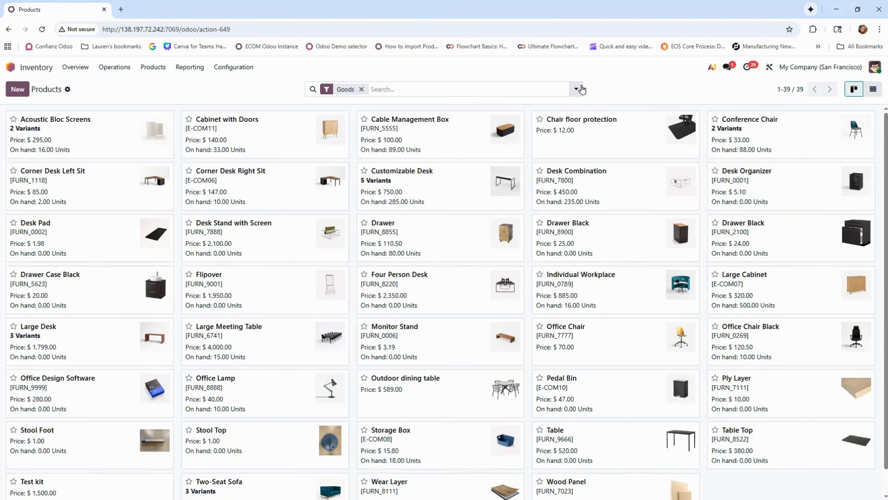
Search the product list for "conference chair" and open the Conference Chair product record
click(533, 87)
text(conf)
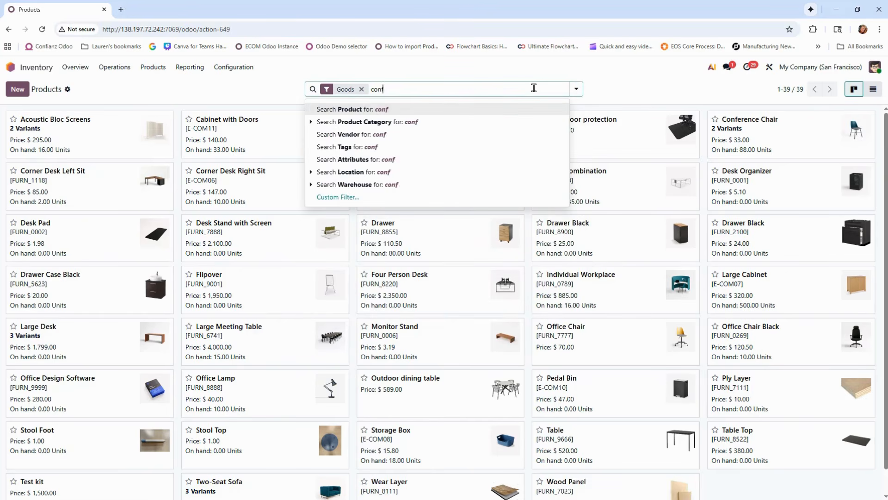
text(erence chair)
key(Return)
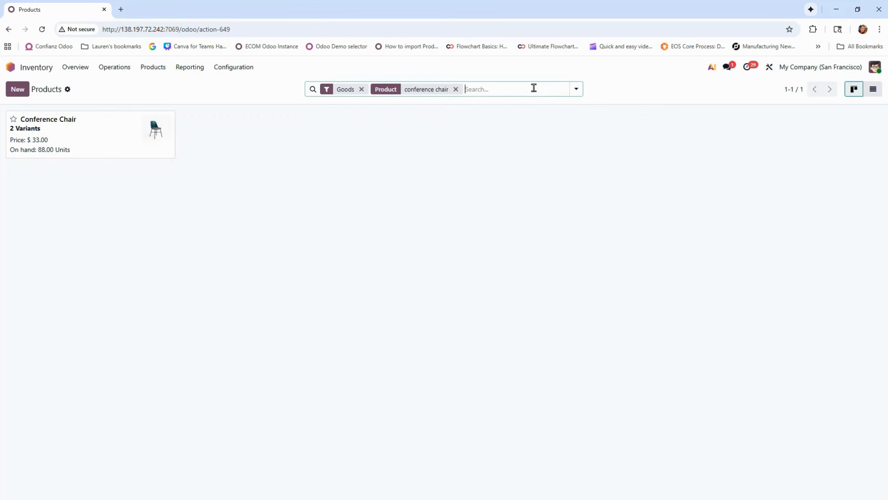
click(92, 148)
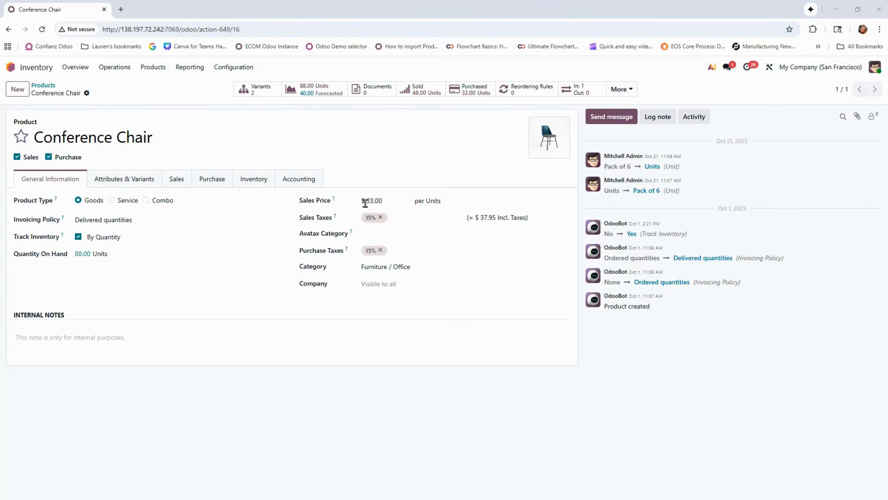
Examine the unit options for the Conference Chair's sales price without changing them, and view its attributes and variants
click(469, 204)
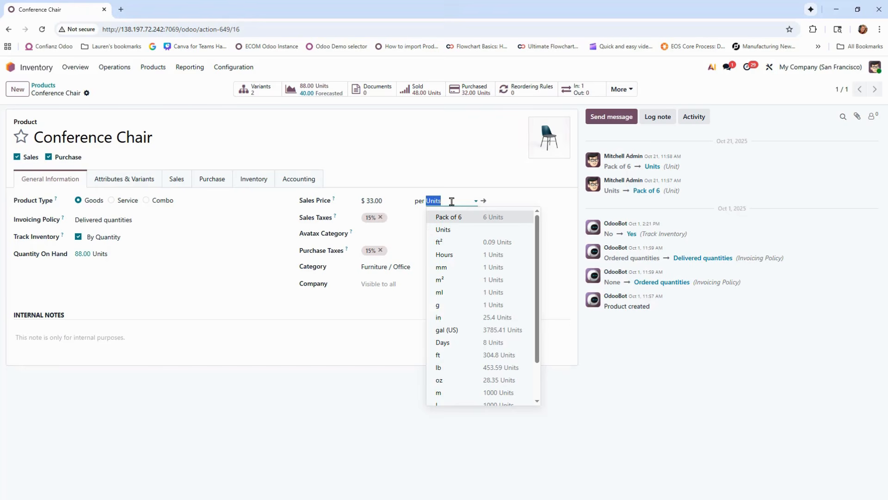
click(467, 200)
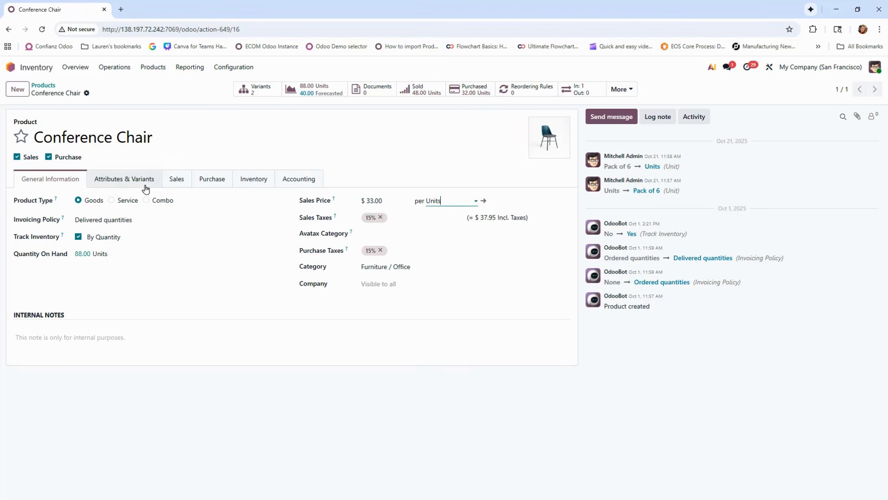
click(112, 185)
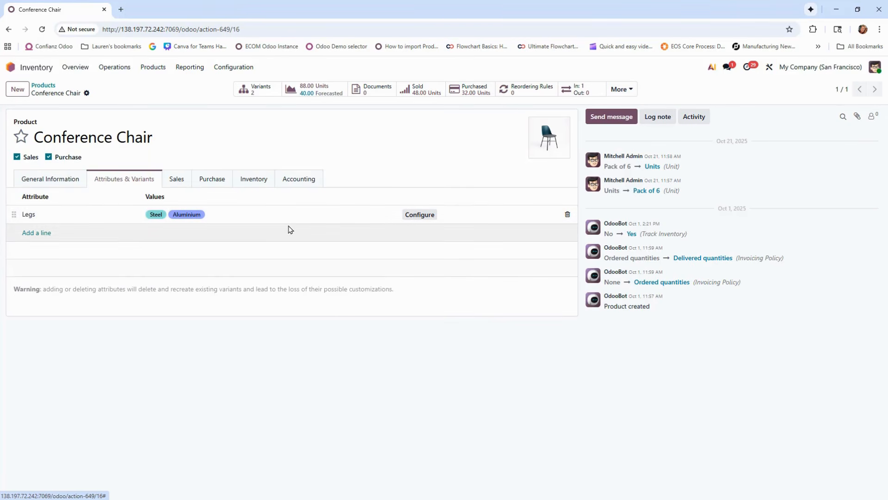
View the Conference Chair's sales settings and the available packaging options without selecting one
click(183, 185)
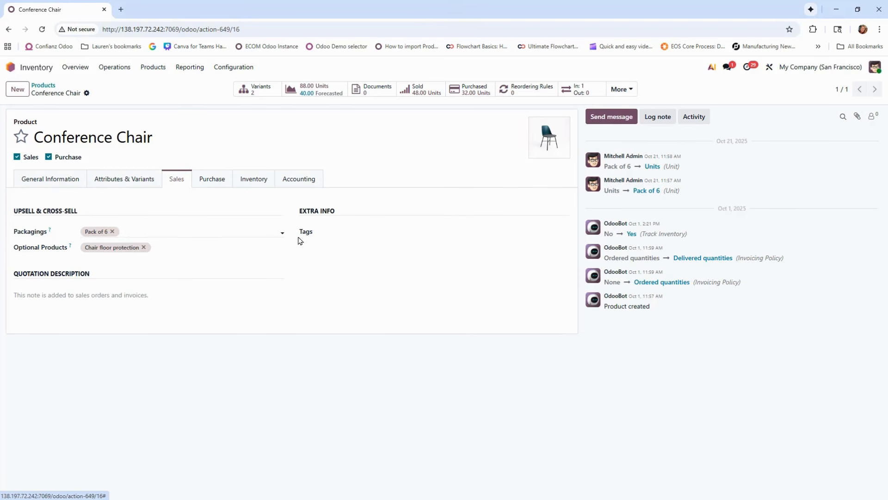
click(278, 230)
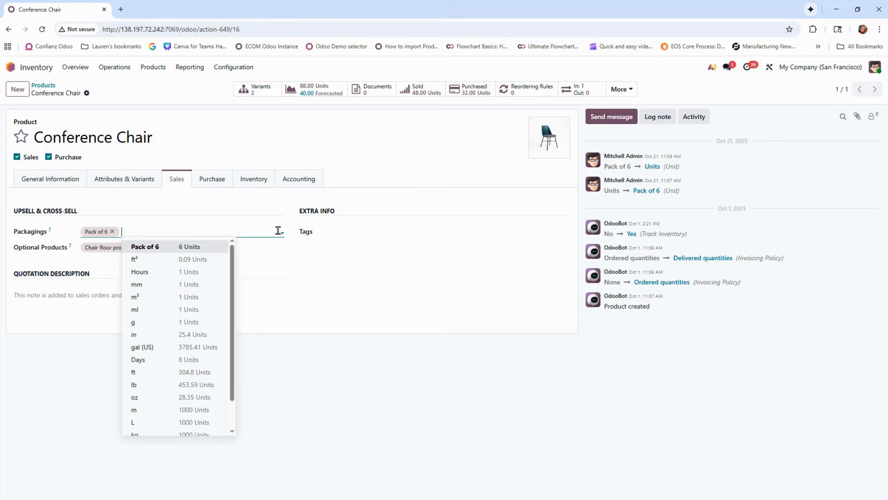
key(Escape)
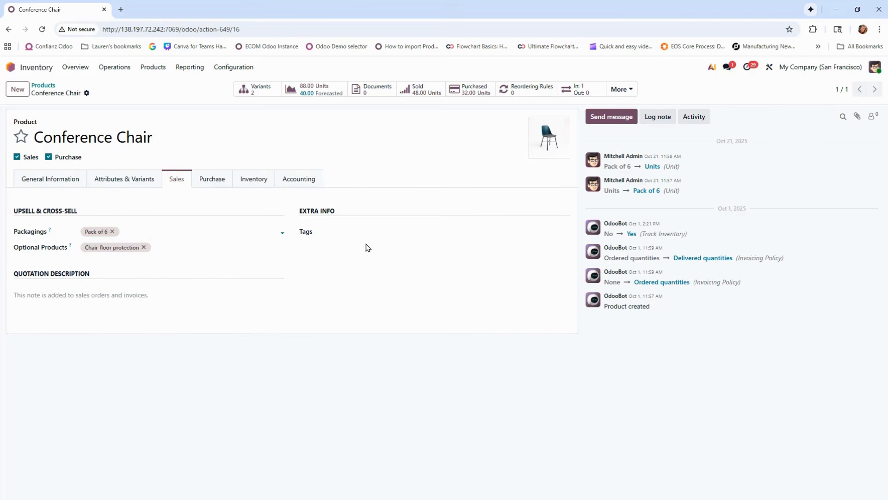
Review the Conference Chair's purchase, inventory and accounting settings
click(218, 180)
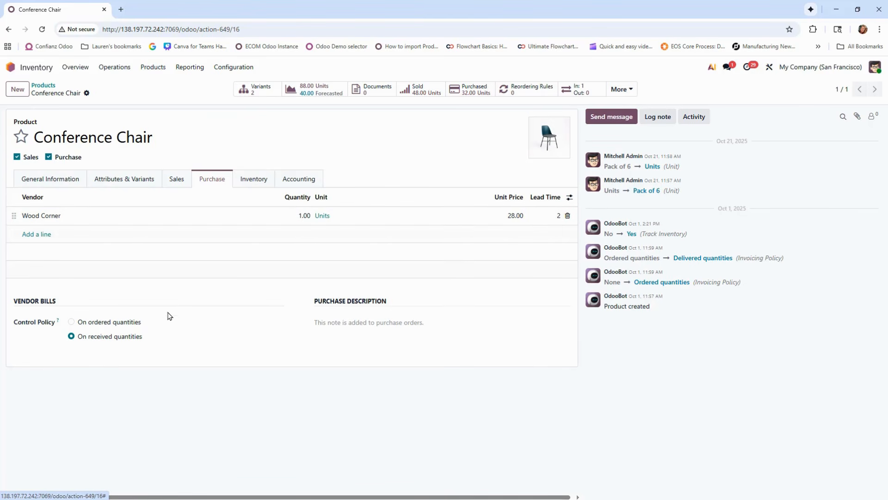
click(250, 182)
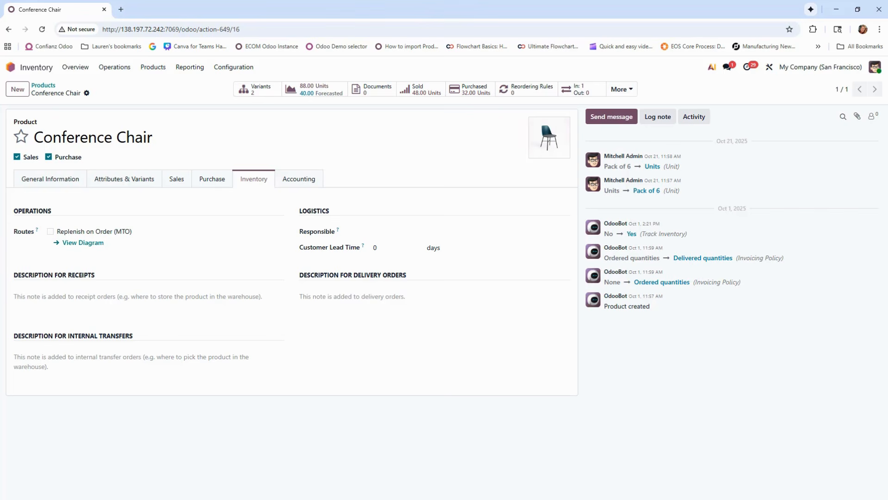
click(290, 180)
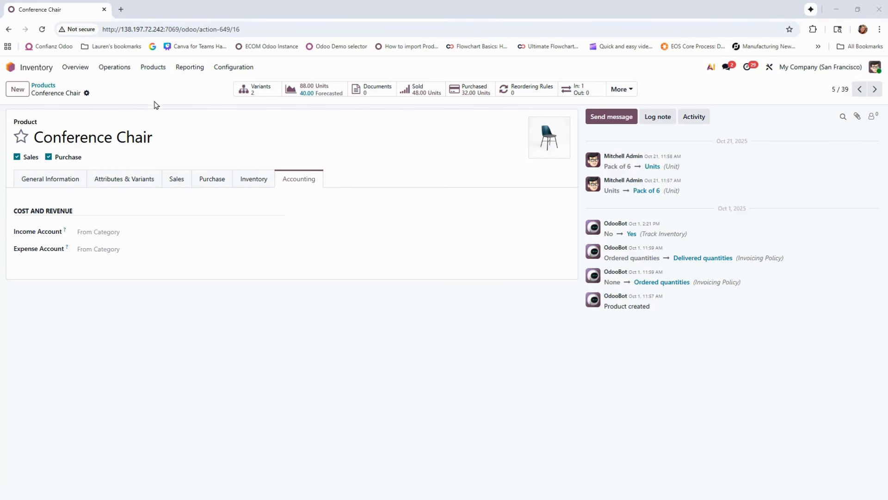
Go to the inventory replenishment list and order the suggested quantity of the Large Meeting Table
click(115, 68)
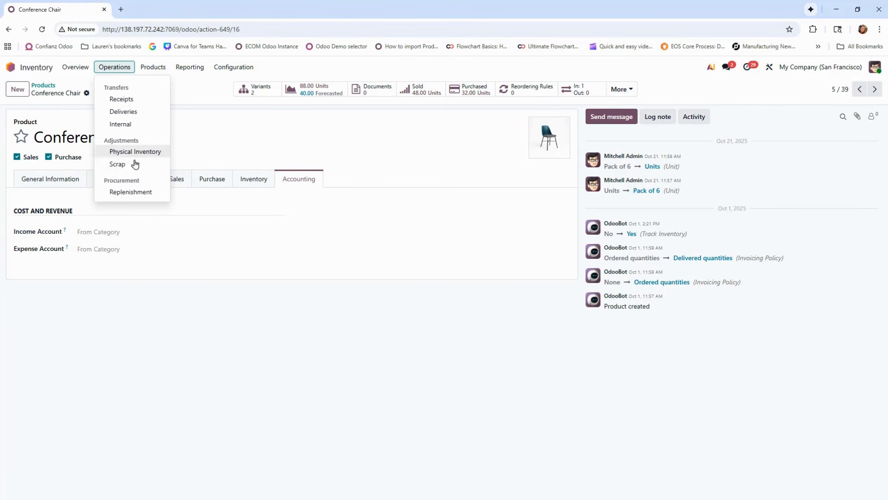
click(136, 194)
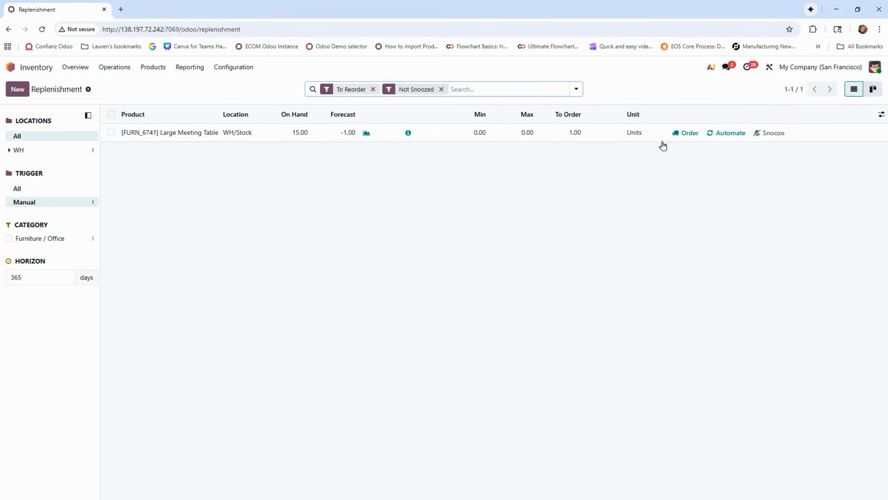
click(689, 133)
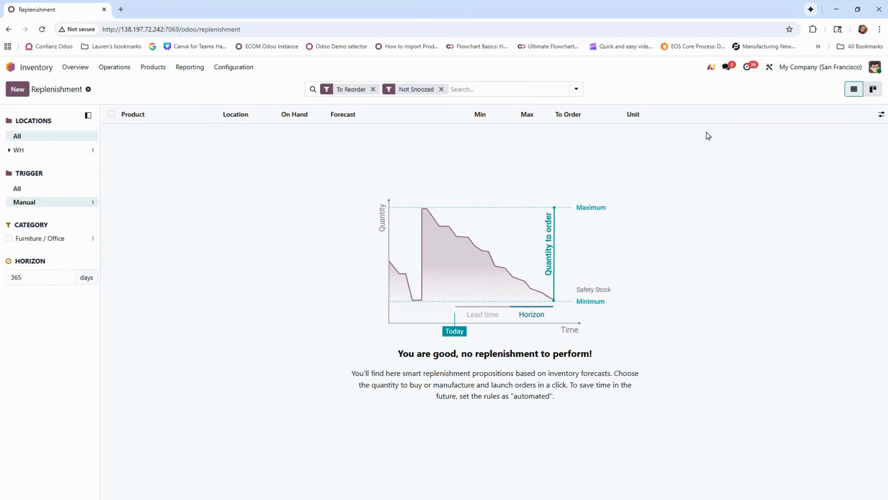
Go to the Purchase app and open the newest Wood Corner request for quotation
click(38, 70)
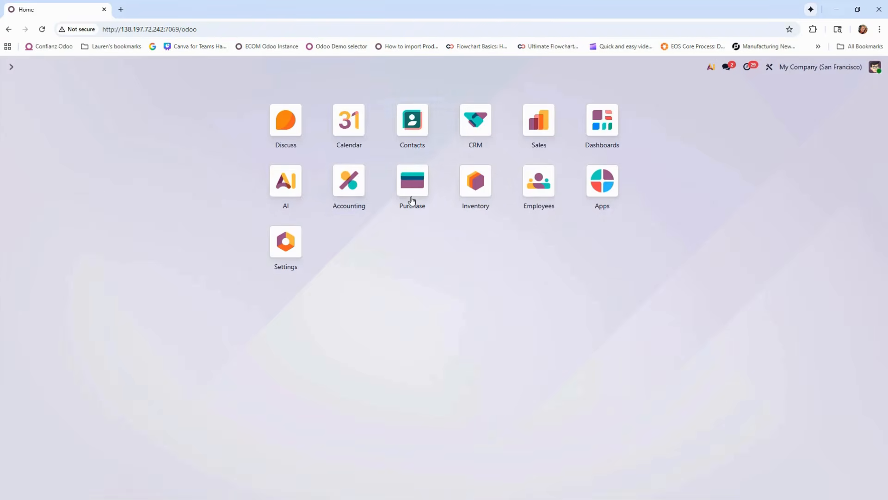
click(418, 201)
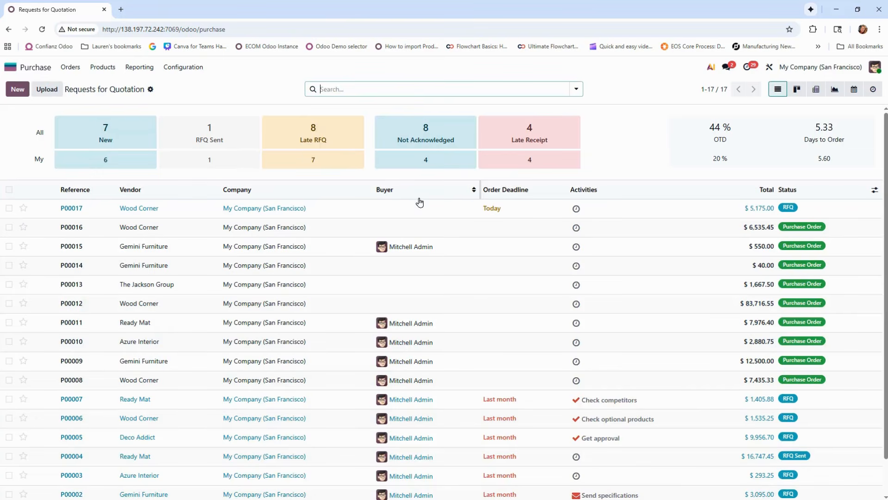
click(166, 212)
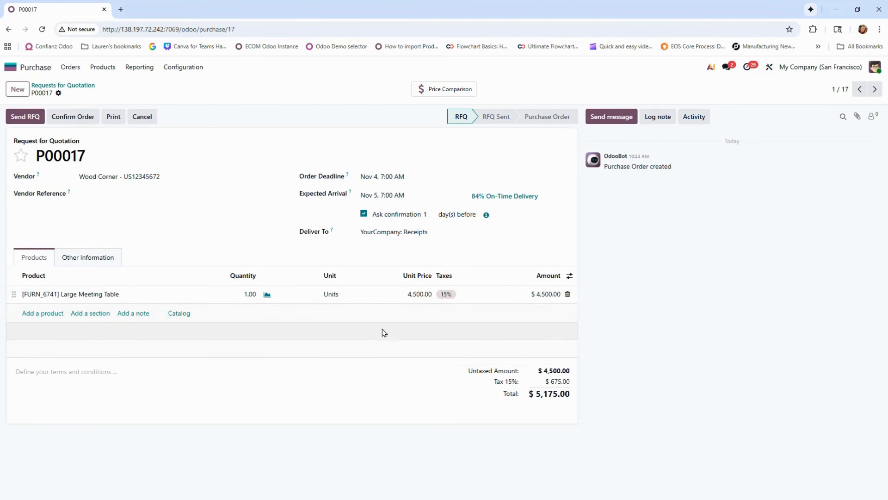
Email the request for quotation to Wood Corner with its attached PDF, and confirm the order
click(41, 123)
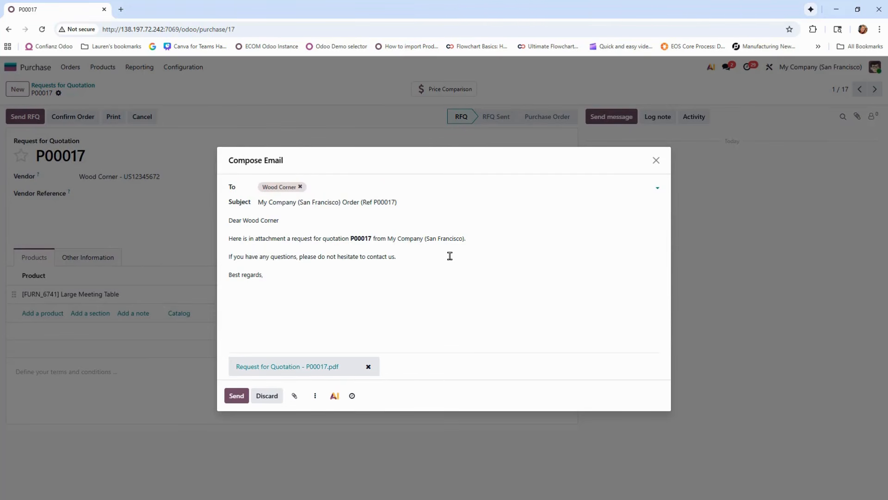
click(235, 395)
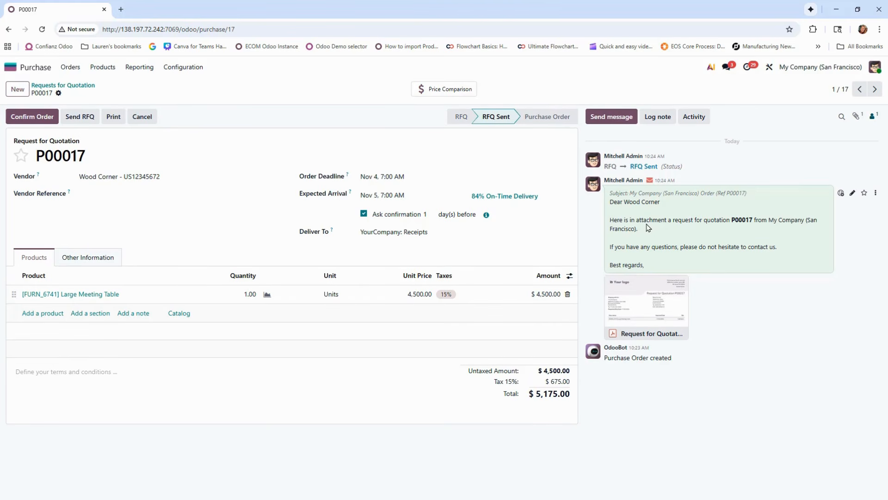
click(40, 122)
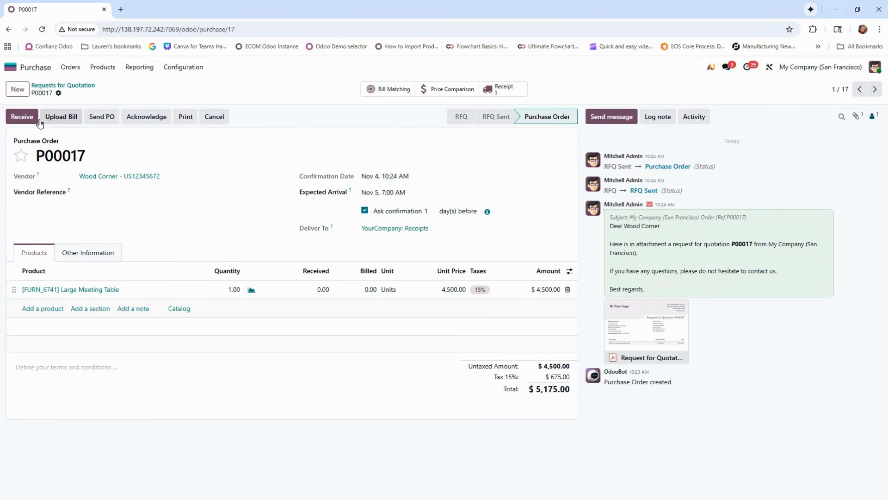
Go to the CRM app, view the pipeline, and open the "New Office location set up" lead
click(11, 68)
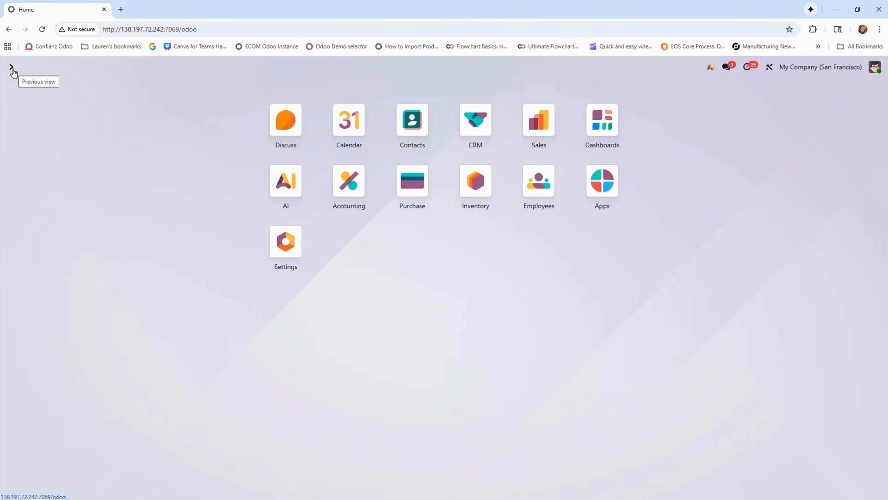
click(485, 123)
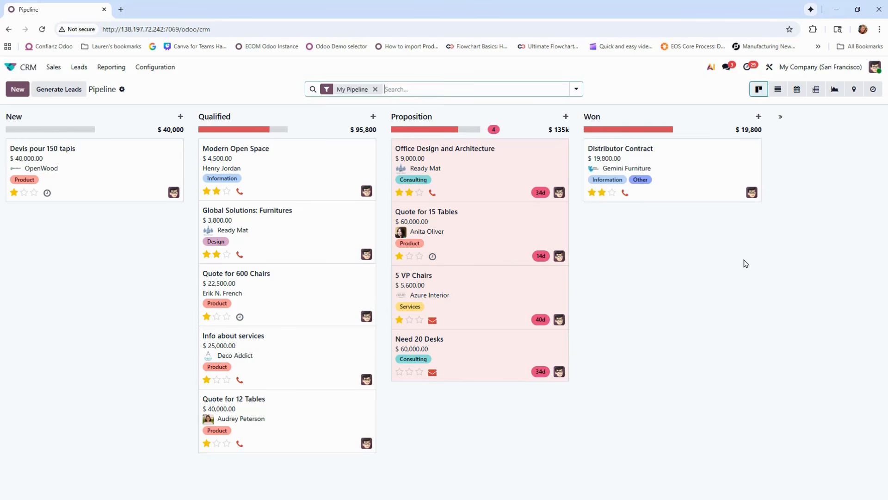
click(72, 67)
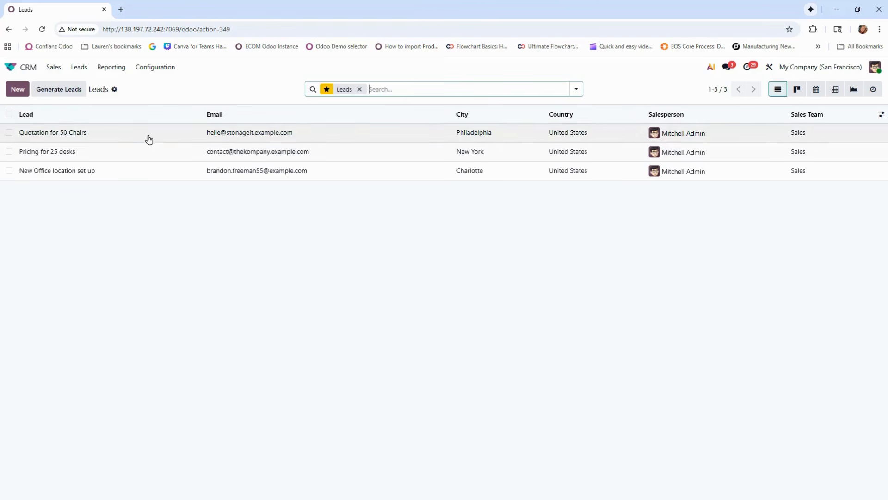
click(72, 175)
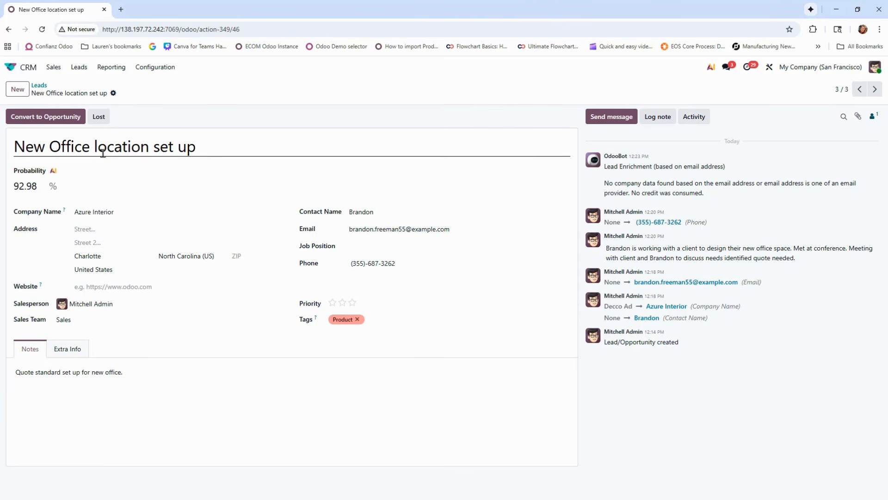
Convert the lead to an opportunity linked to the existing customer, and set its stage to Qualified
click(74, 124)
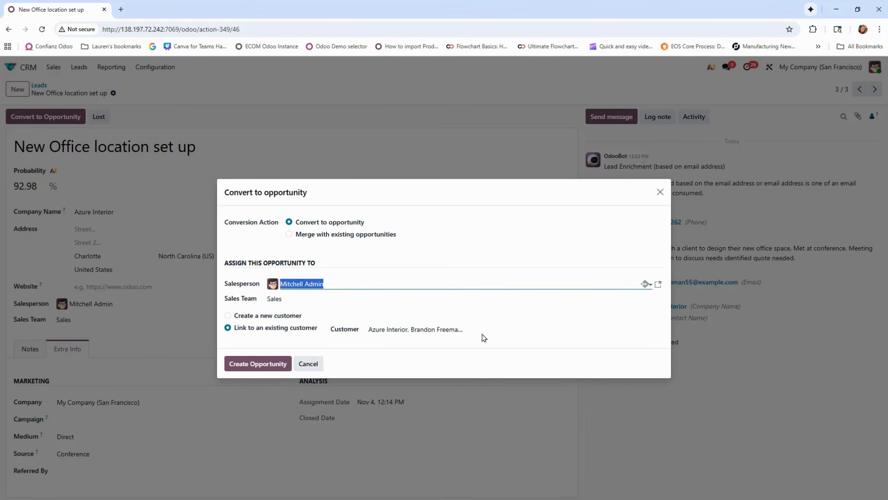
click(258, 363)
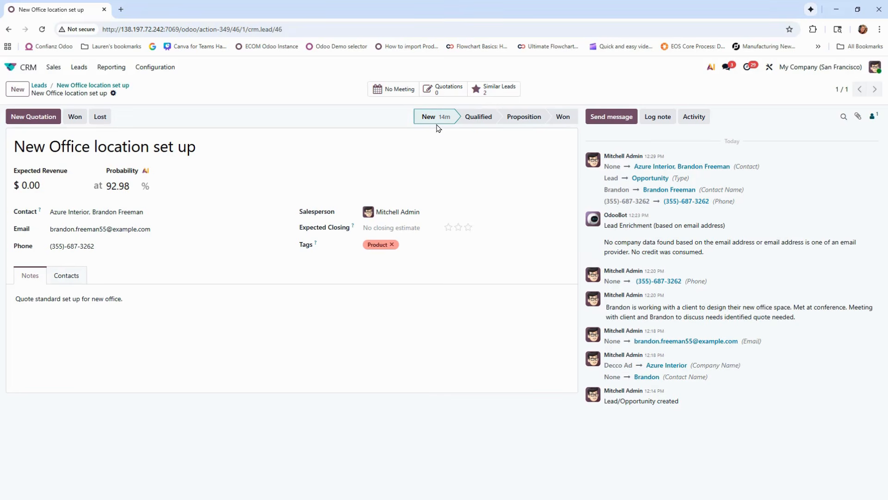
click(481, 116)
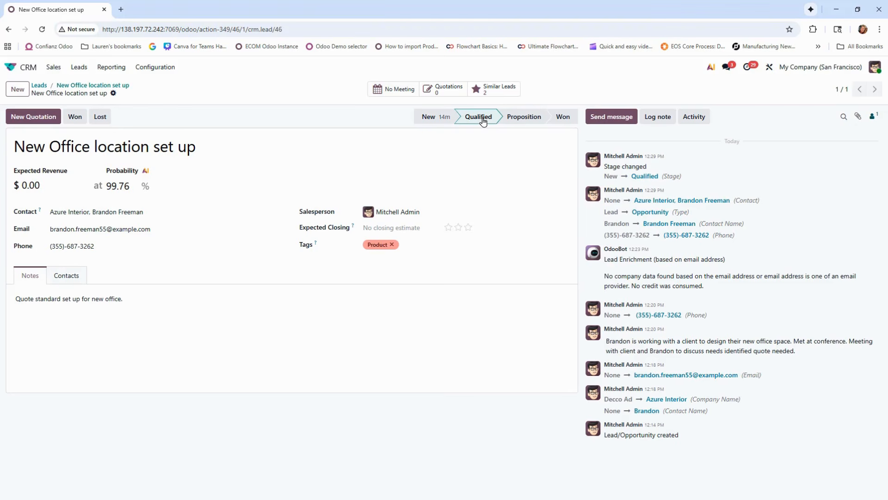
Examine the AI-computed probability details for the opportunity, and view the Ask AI chat before closing it
mouse_move(148, 176)
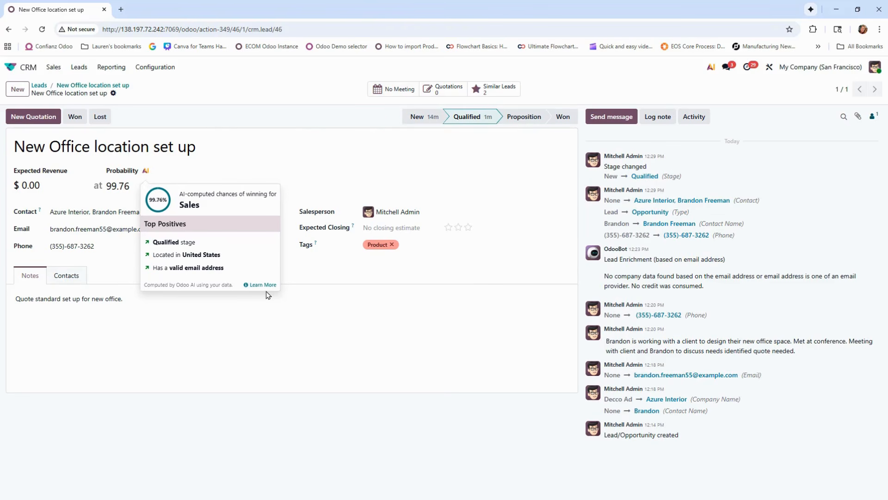
click(309, 275)
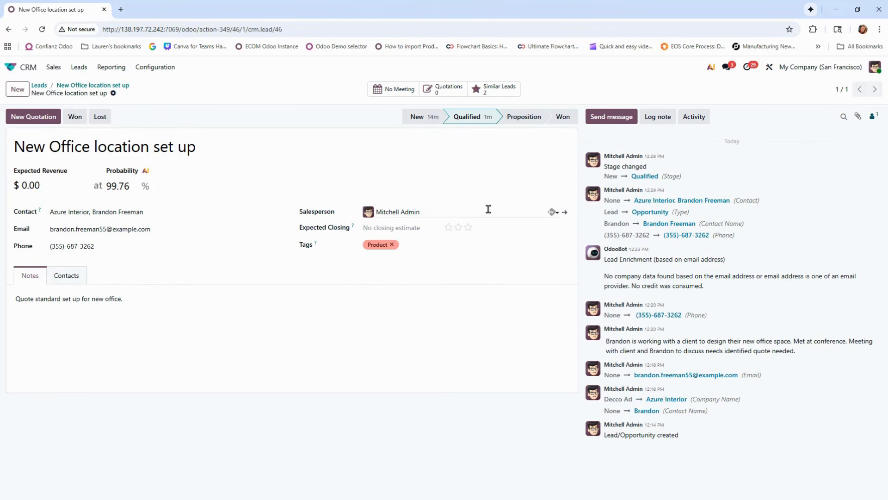
click(711, 69)
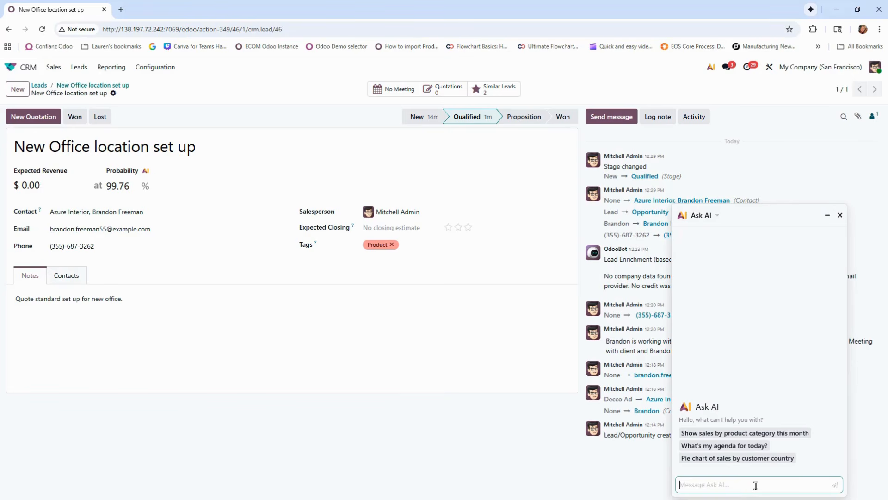
click(840, 215)
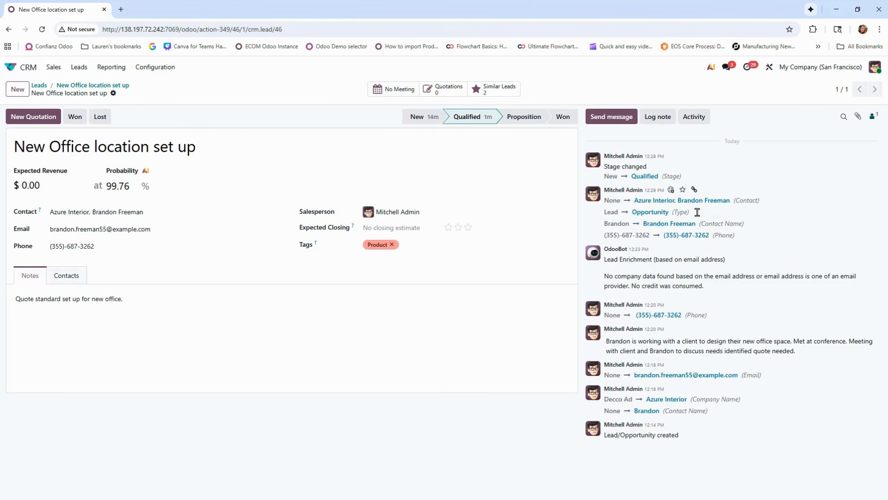
Create a quotation from the opportunity, browse the product catalog, and return to the quotation
click(50, 119)
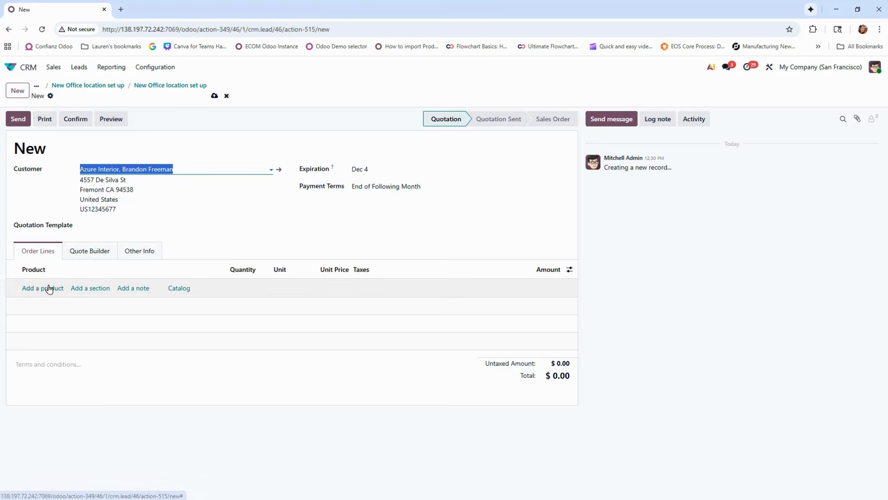
click(181, 289)
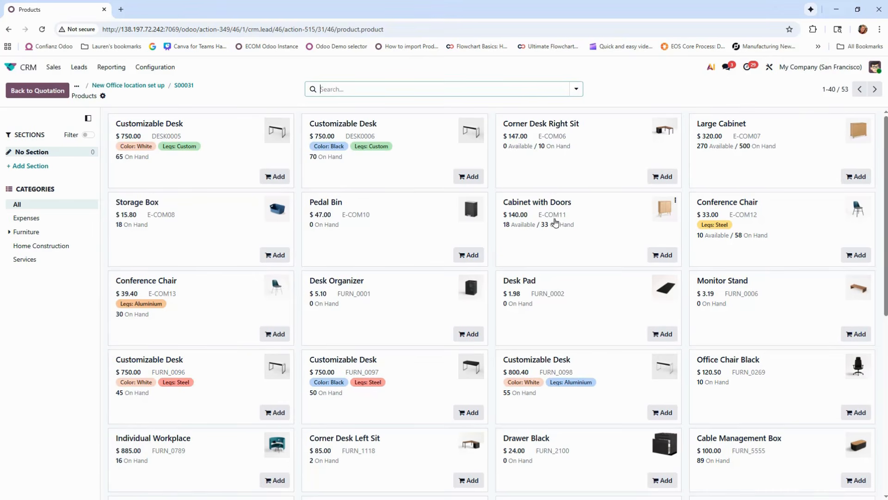
scroll(619, 253, down, 4)
scroll(620, 254, down, 3)
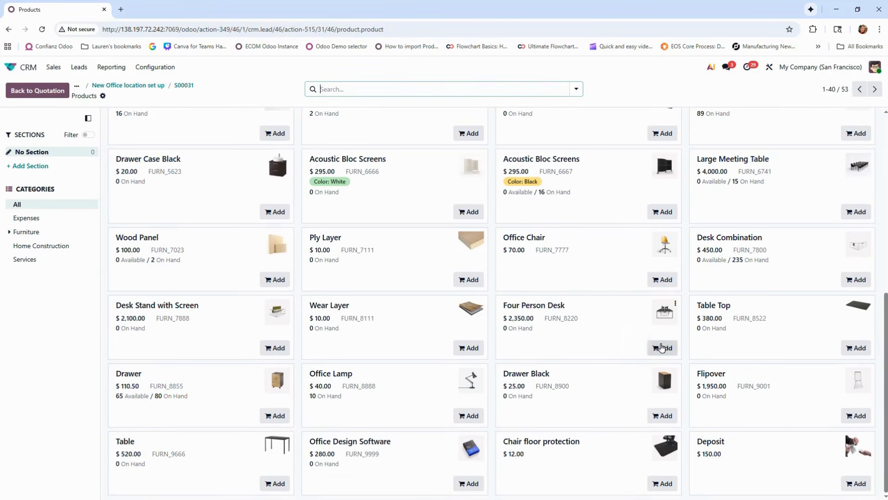
click(661, 347)
click(662, 348)
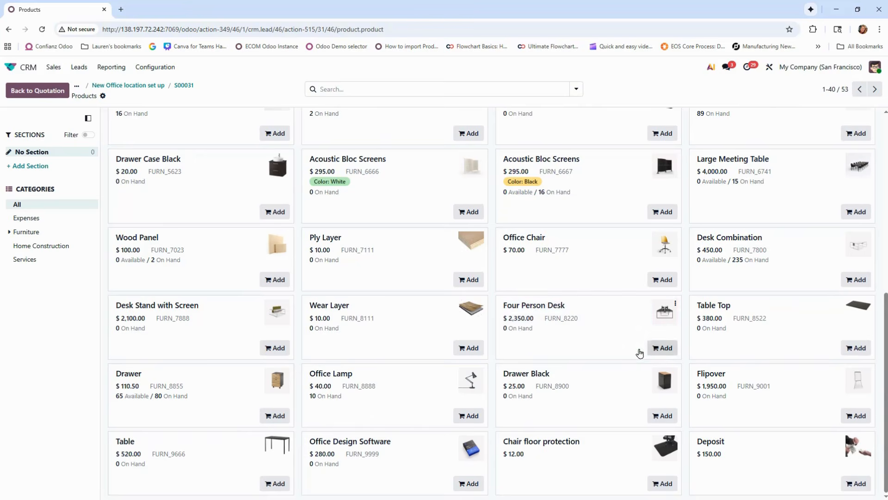
scroll(210, 234, up, 2)
scroll(209, 234, up, 3)
click(184, 85)
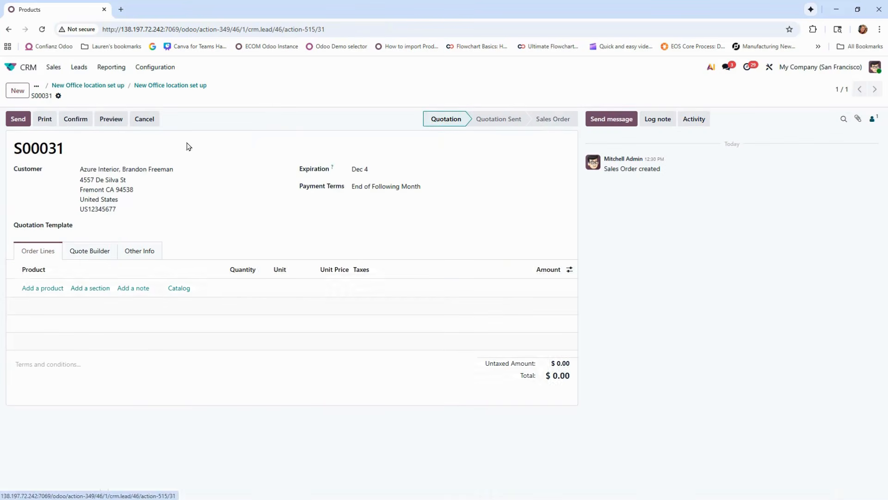
Apply the Office Furnitures quotation template and delete its Optional Products Section from the order lines
click(116, 224)
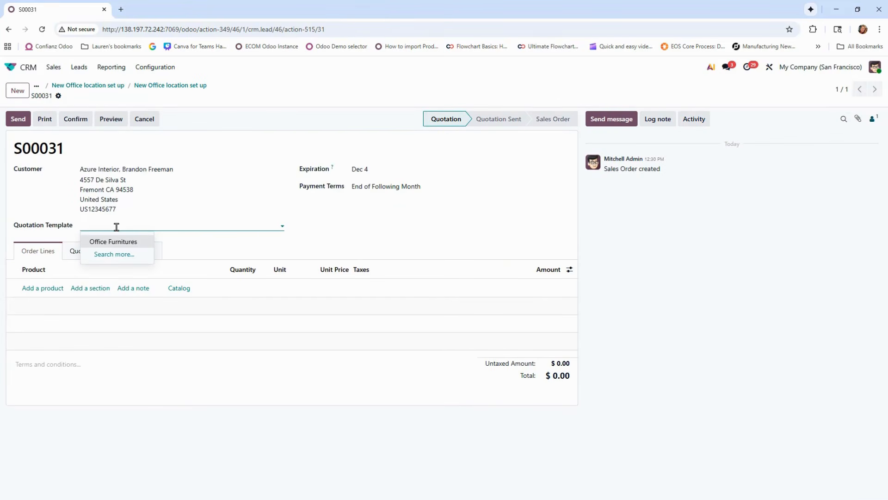
click(117, 242)
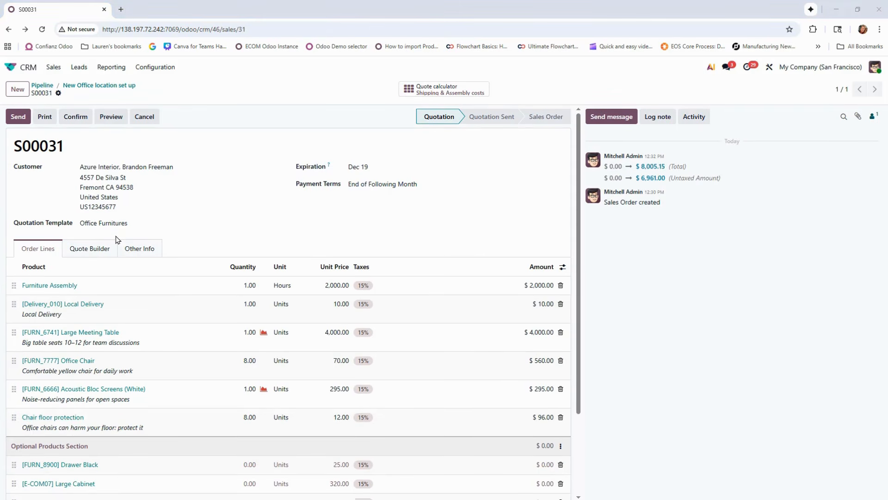
scroll(117, 240, down, 2)
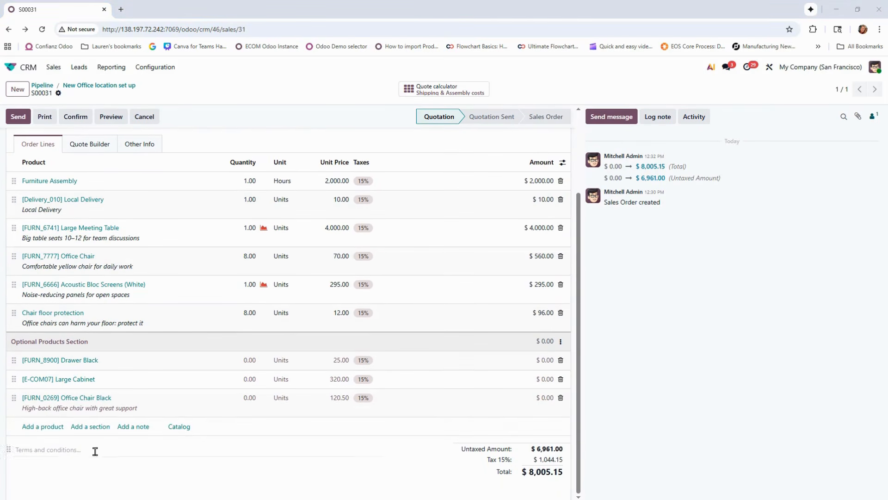
click(560, 343)
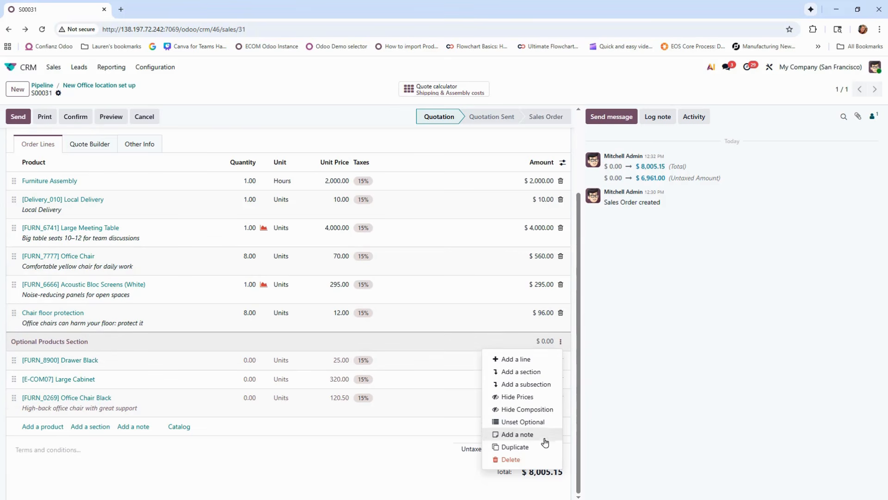
click(532, 465)
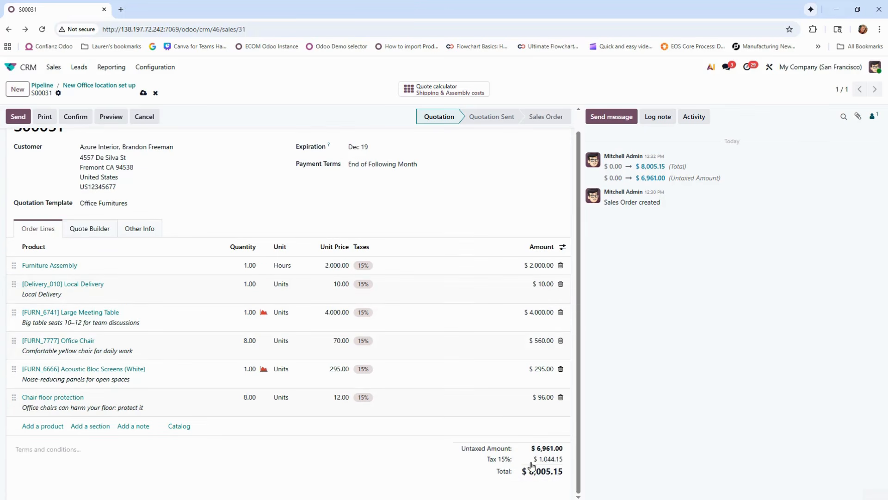
Add a section named Service at the end of the order lines and move the Furniture Assembly line under it
click(101, 426)
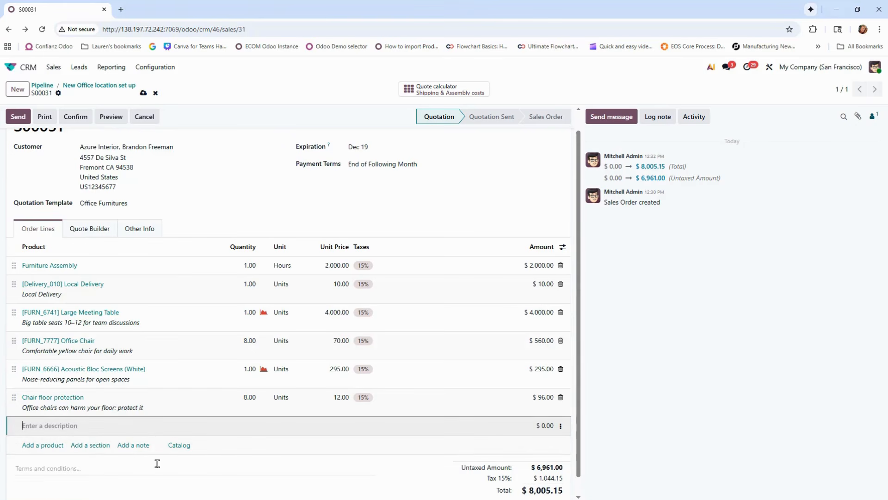
text(Service)
key(Return)
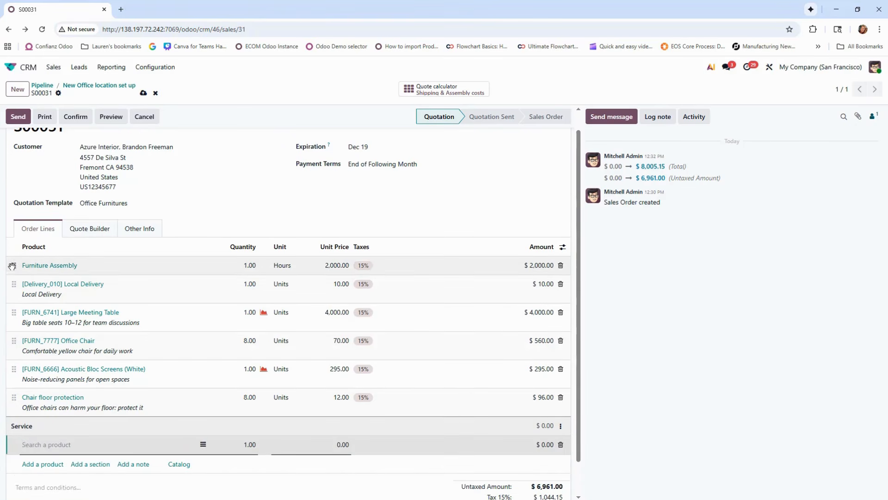
drag(12, 266, 27, 430)
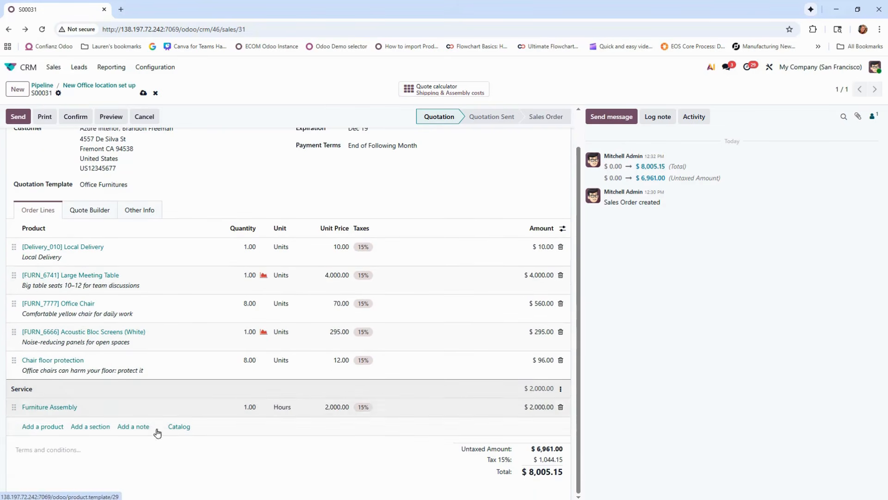
Preview the quotation as the customer sees it, and return to the quotation form
click(113, 117)
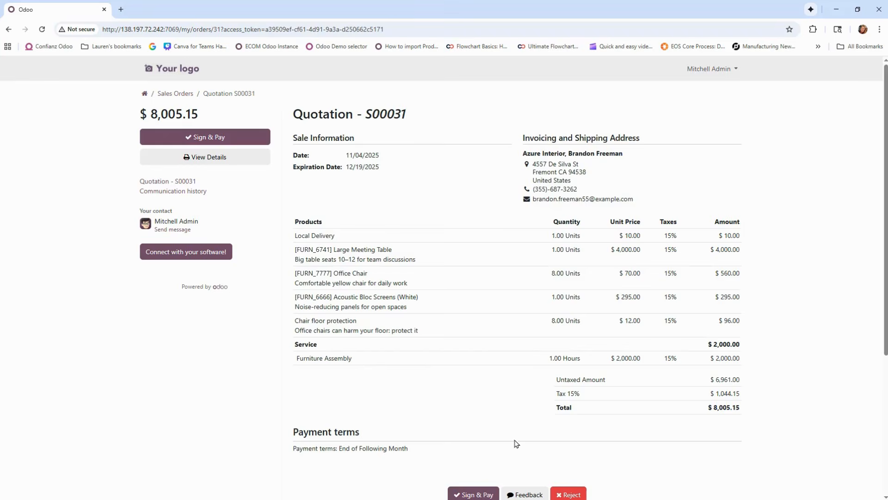
scroll(516, 443, down, 3)
scroll(512, 448, up, 3)
click(8, 29)
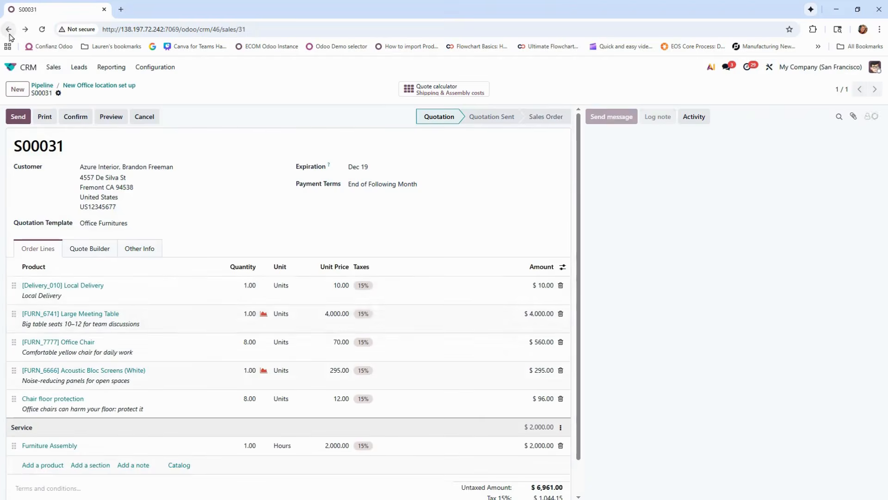
Email the quotation with its attached PDF to the customer, and confirm it as a sales order
scroll(185, 307, down, 1)
click(26, 120)
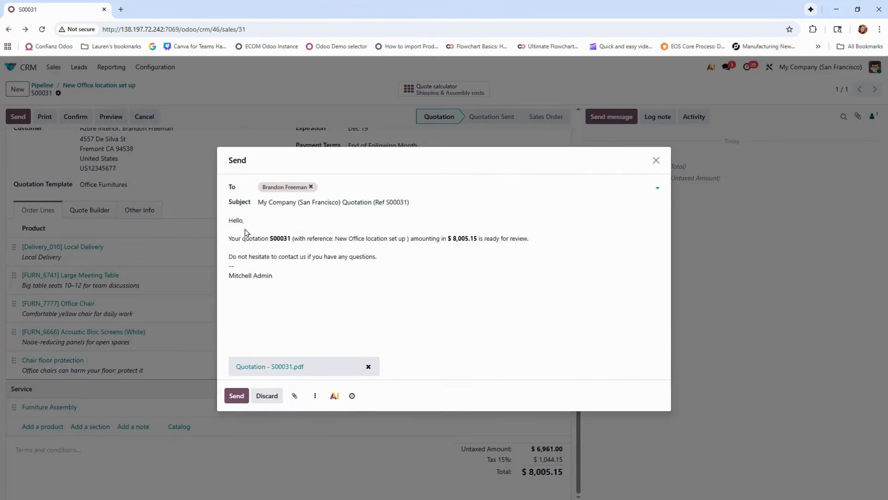
click(240, 395)
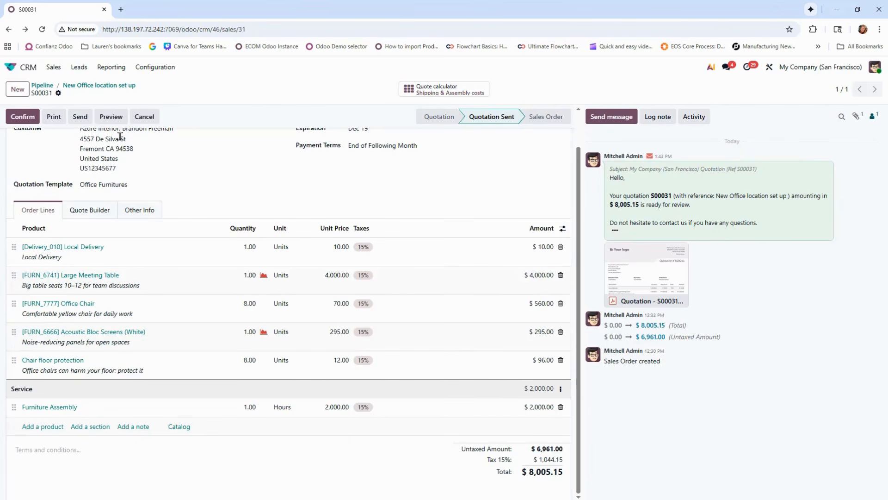
click(33, 117)
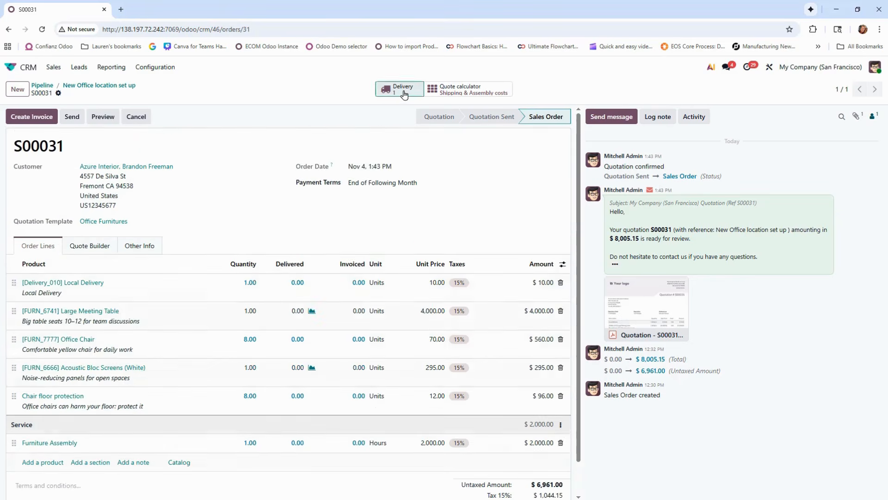
Validate the sales order's delivery, and return to the sales order
click(394, 91)
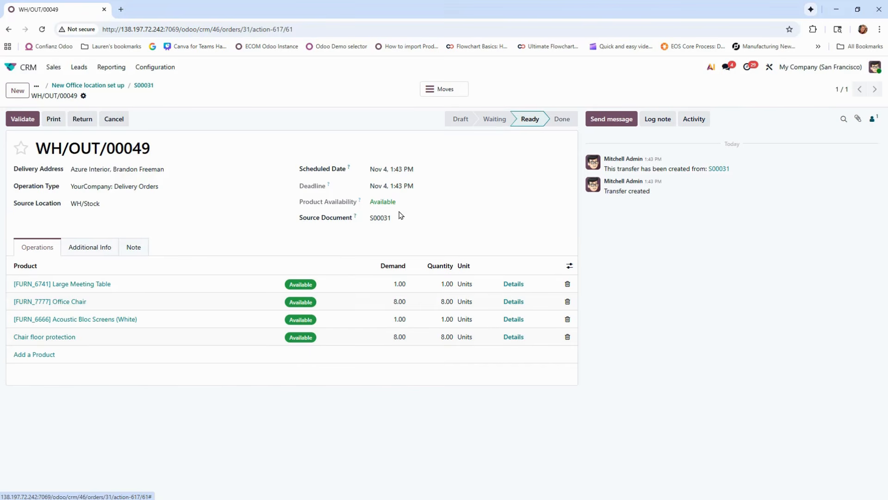
click(27, 123)
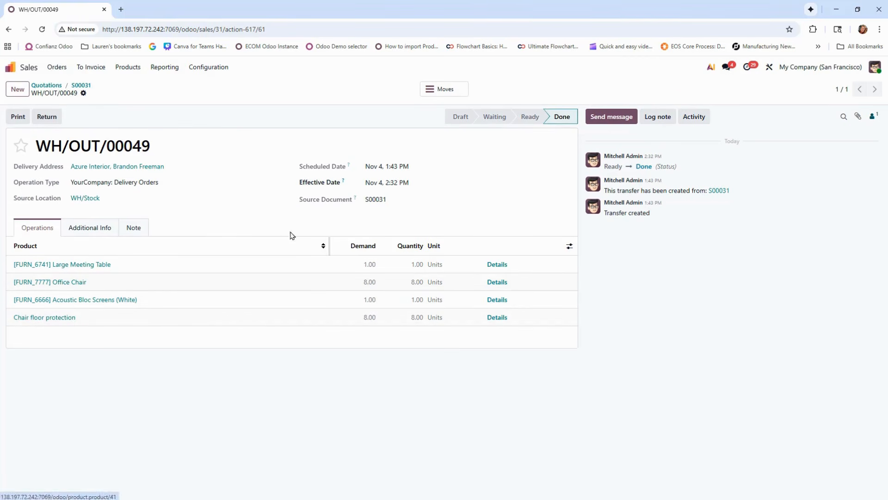
click(71, 86)
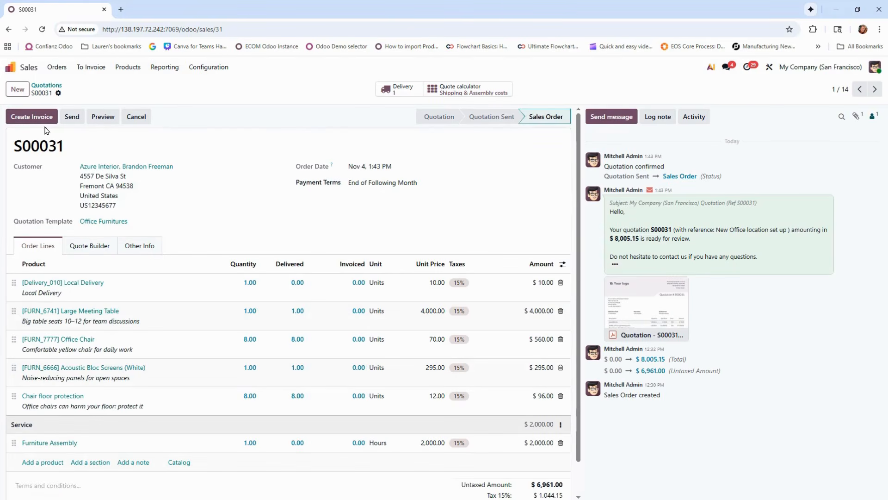
Create a regular draft invoice from the sales order, review its lines and totals, and confirm it
click(30, 118)
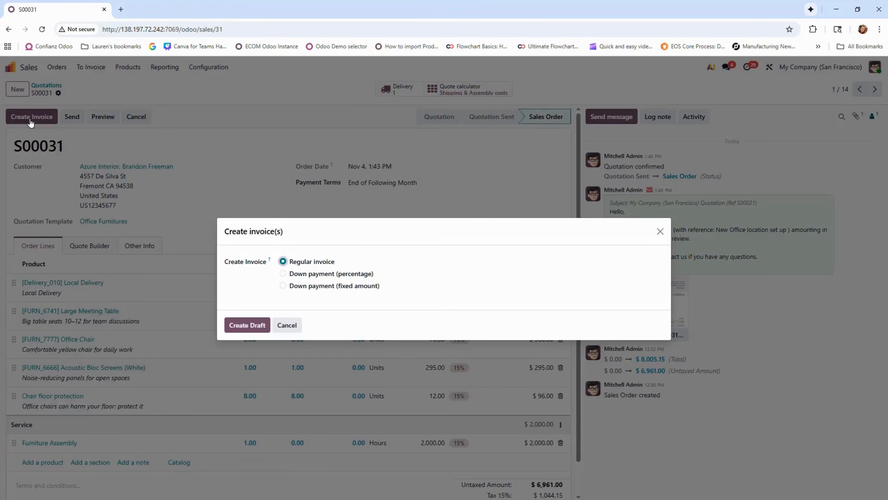
click(257, 329)
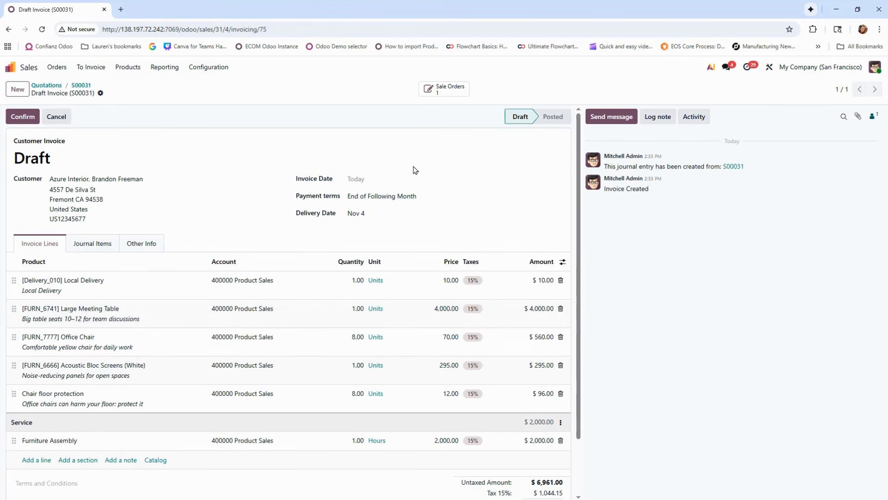
scroll(415, 170, down, 2)
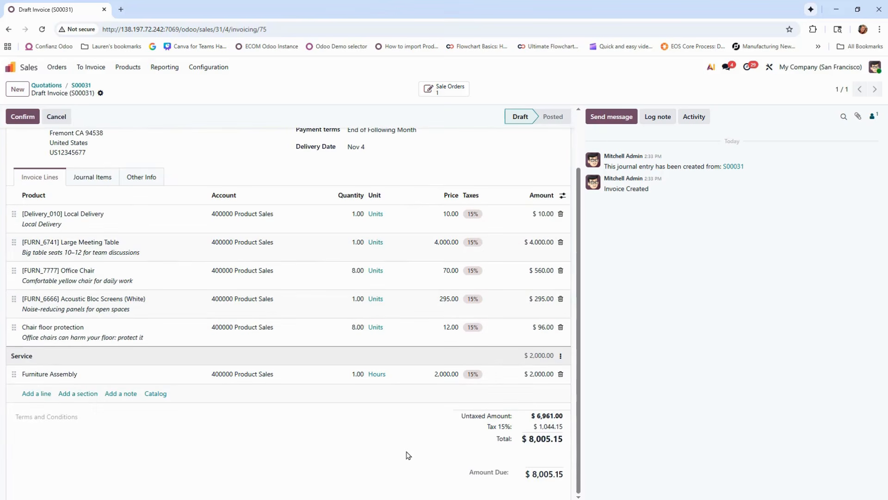
scroll(384, 438, up, 2)
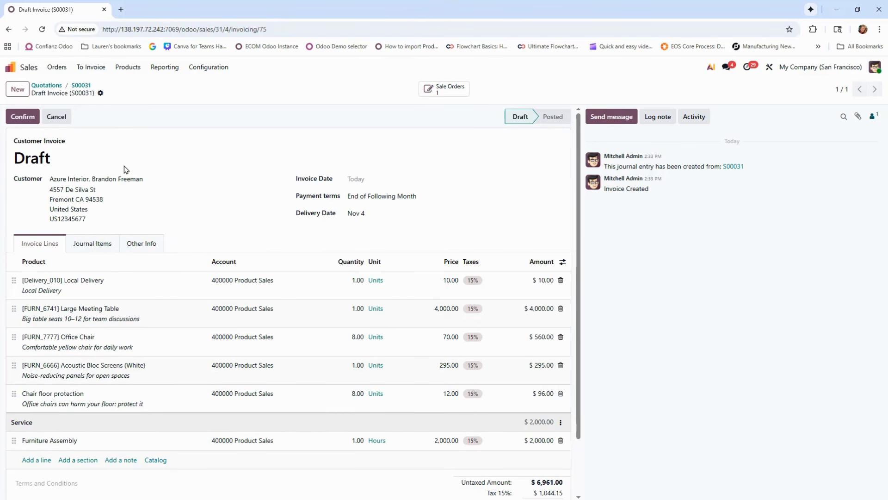
click(22, 121)
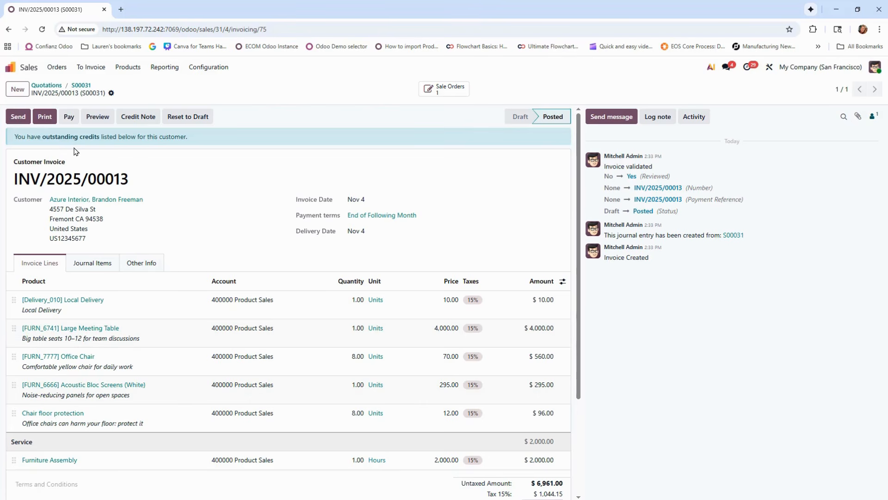
Review the invoice's outstanding credits, email the invoice with its attached PDF to the customer, and view the sent message
scroll(480, 318, down, 3)
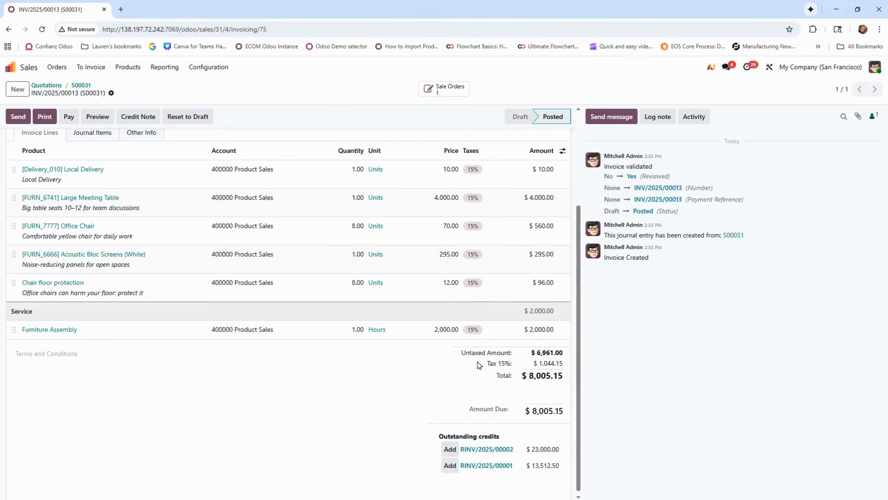
scroll(480, 365, up, 3)
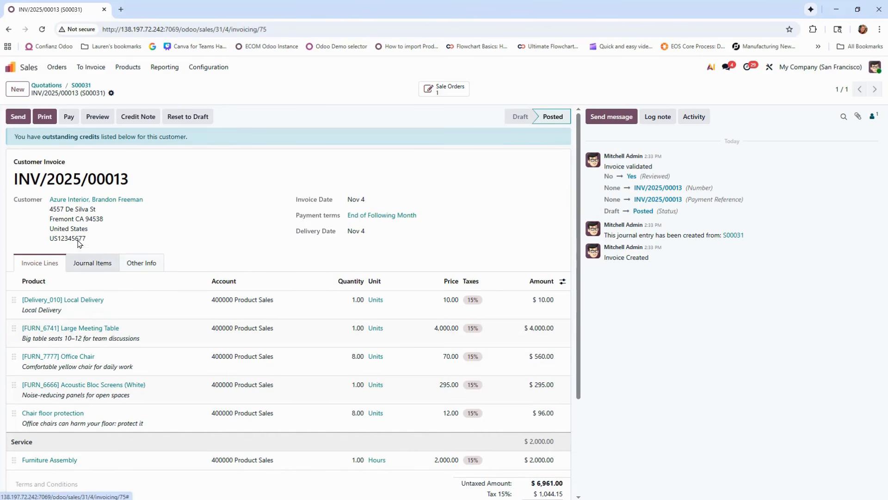
click(19, 117)
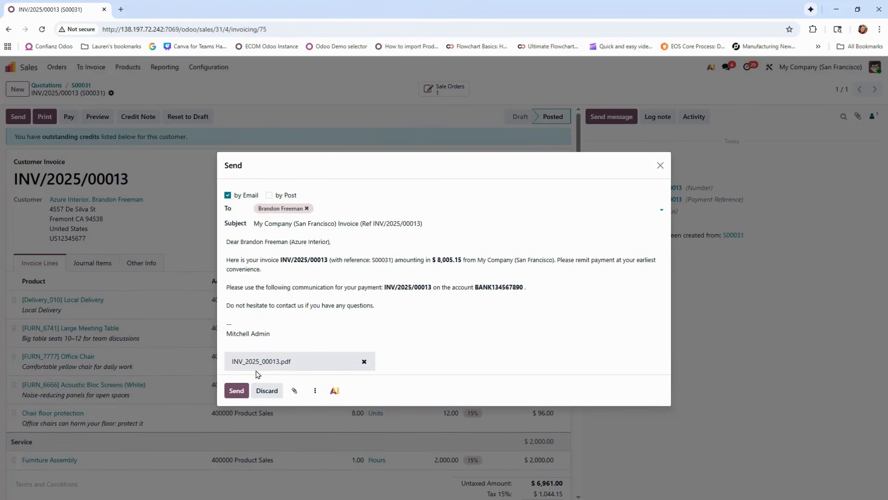
click(234, 396)
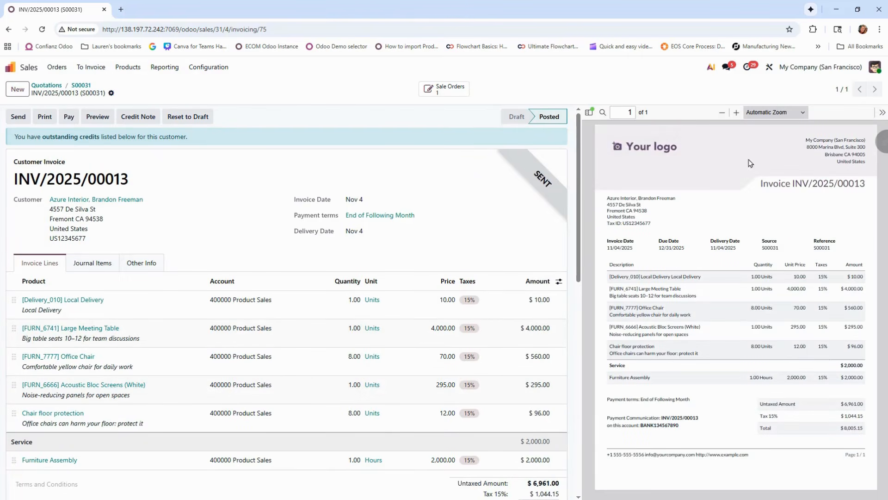
scroll(447, 214, down, 10)
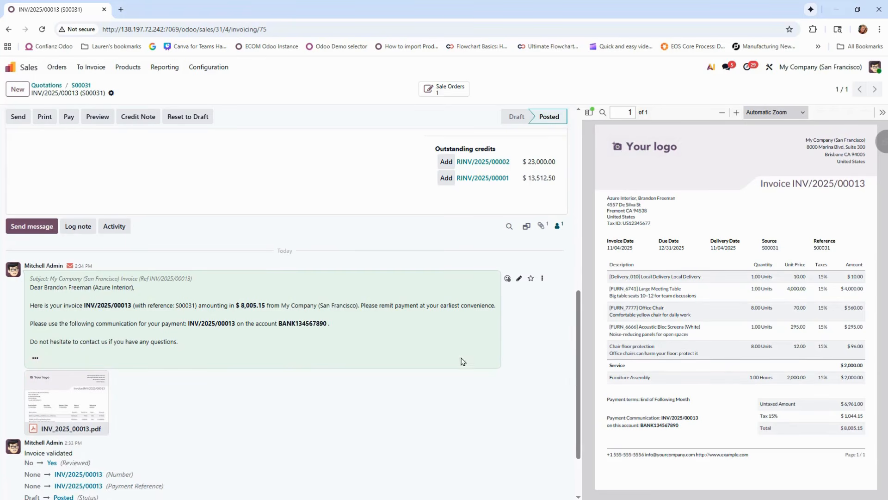
Switch to the Accounting app and look through its vendor, accounting, review, reporting and configuration options
click(68, 116)
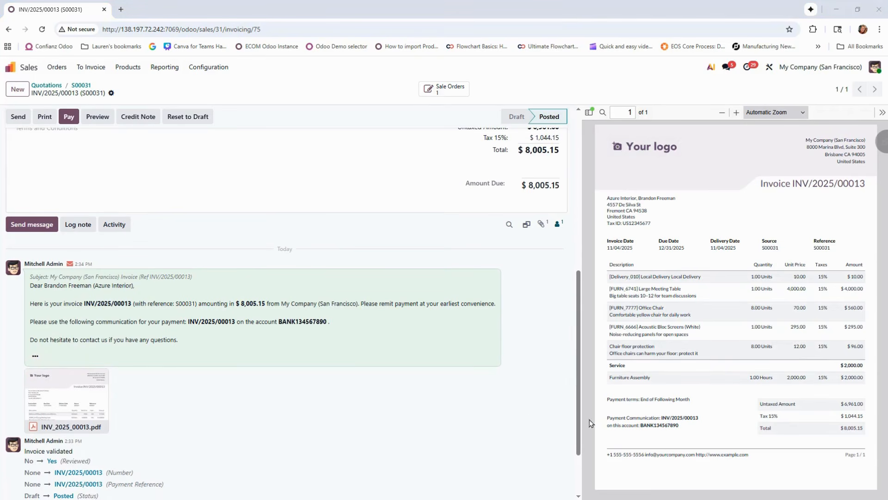
click(10, 67)
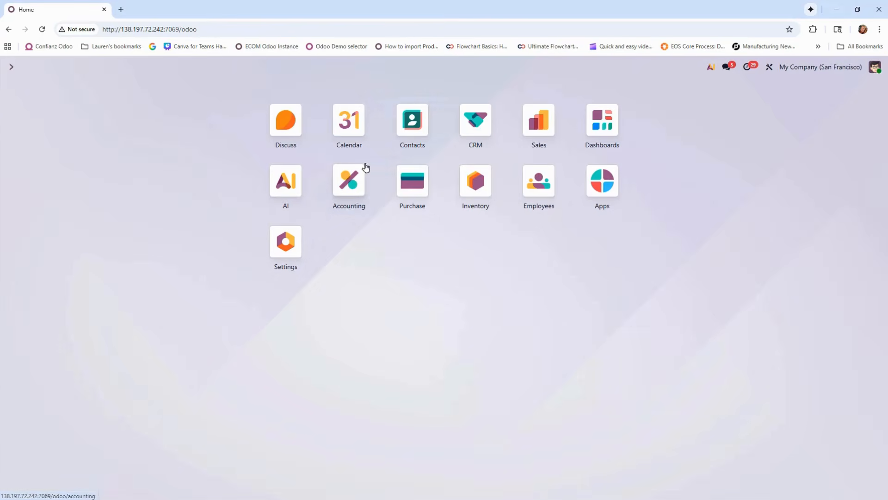
click(356, 184)
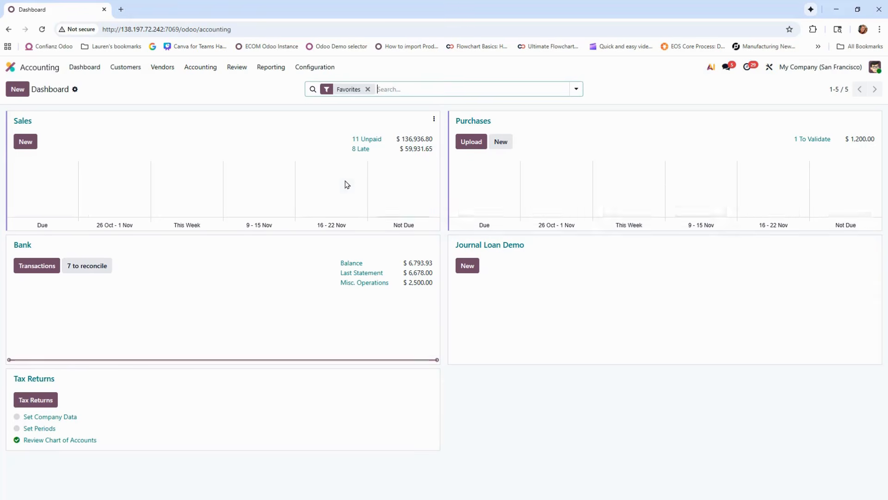
click(140, 74)
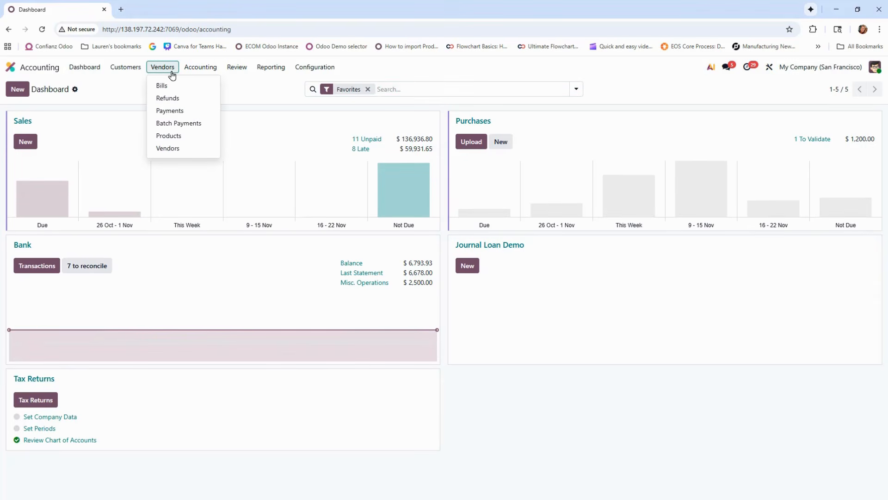
mouse_move(200, 70)
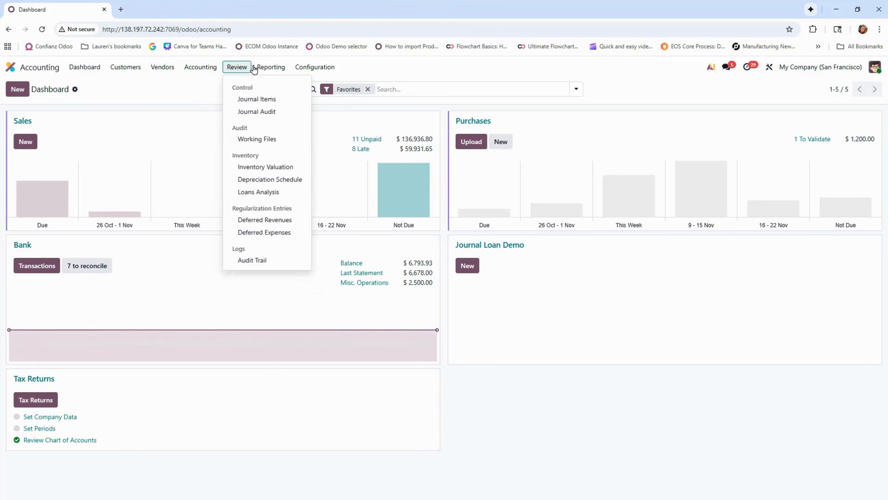
mouse_move(264, 70)
mouse_move(306, 72)
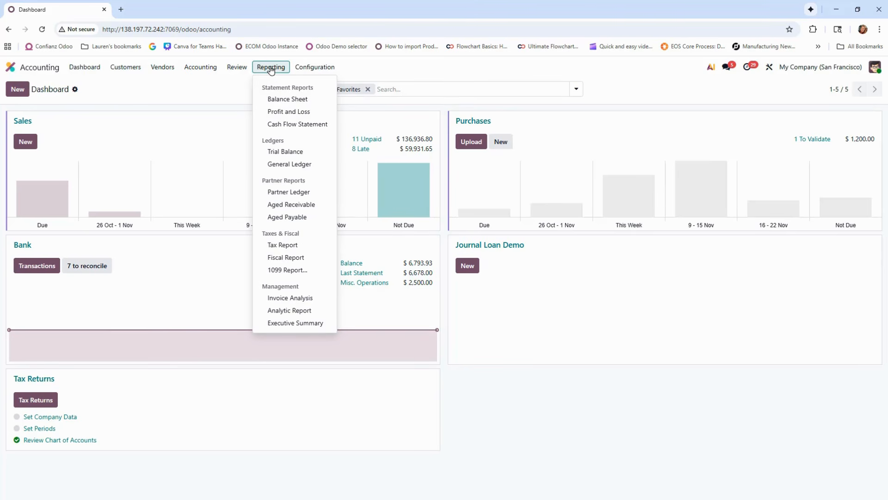
Open the Profit and Loss report, export it as a PDF, and review the exported file before closing it
click(287, 119)
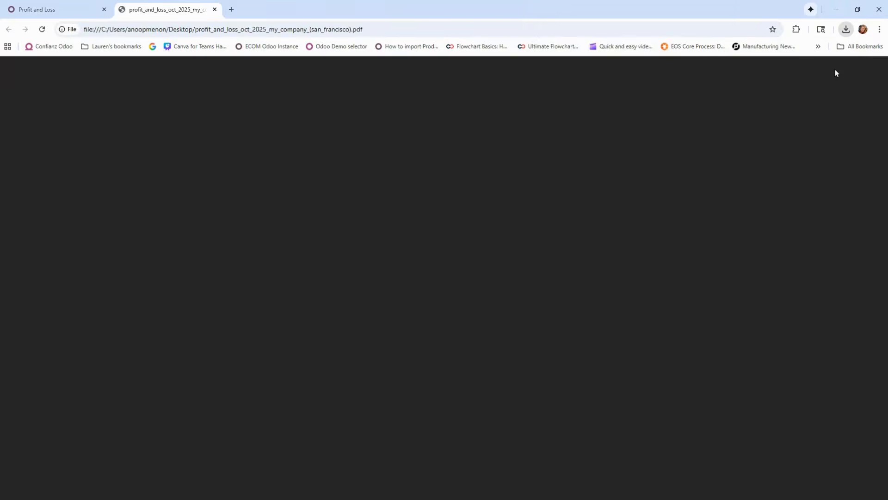
click(836, 70)
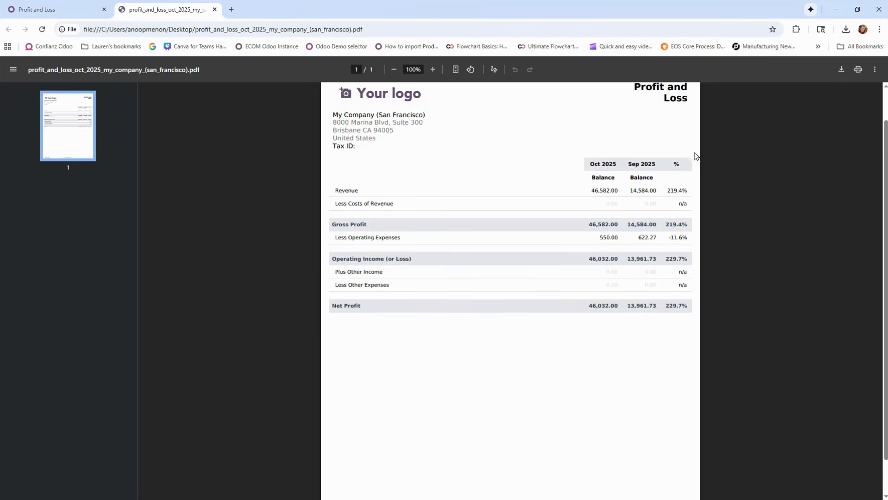
scroll(689, 171, down, 1)
scroll(678, 190, up, 2)
click(215, 9)
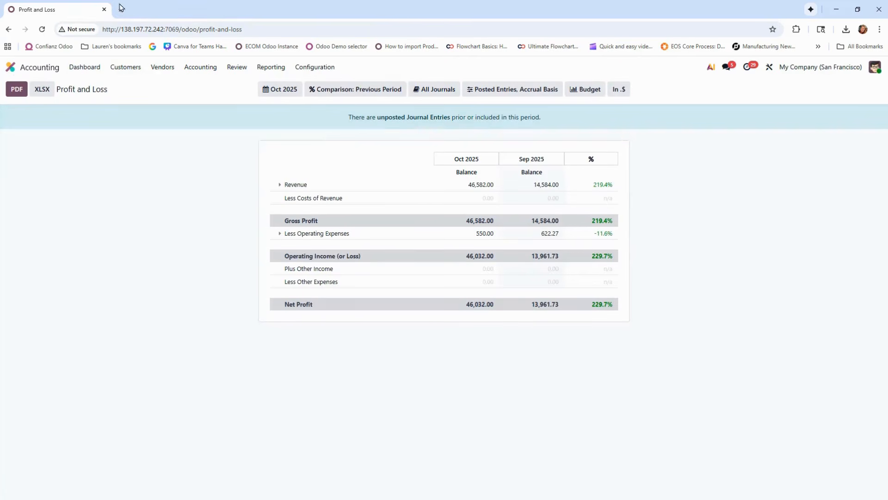
Open the customer invoices list and add the Source Document column to it
click(128, 67)
click(132, 88)
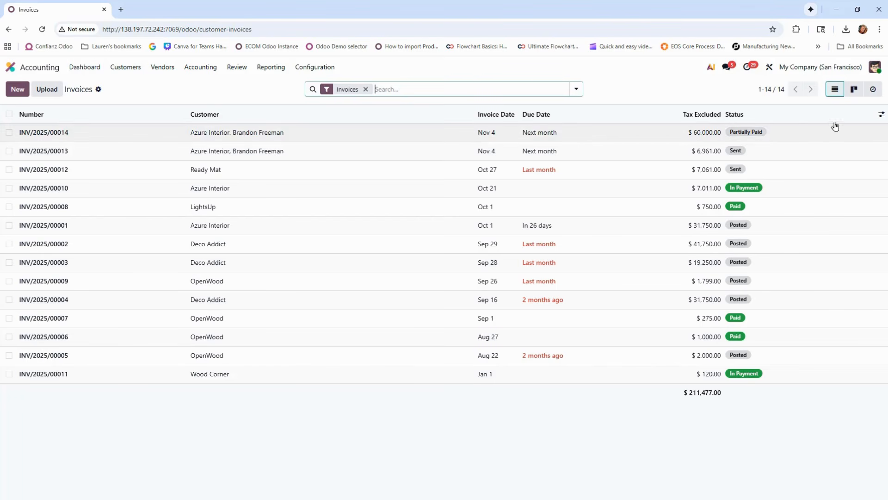
click(882, 114)
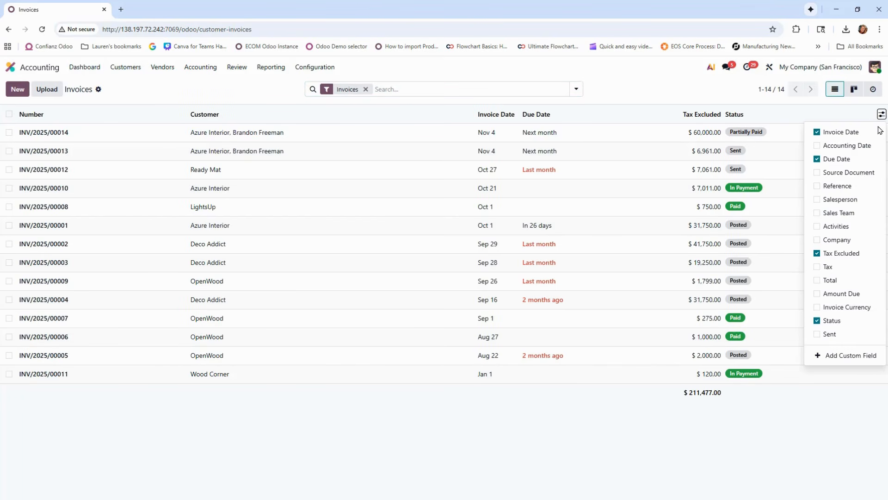
click(863, 175)
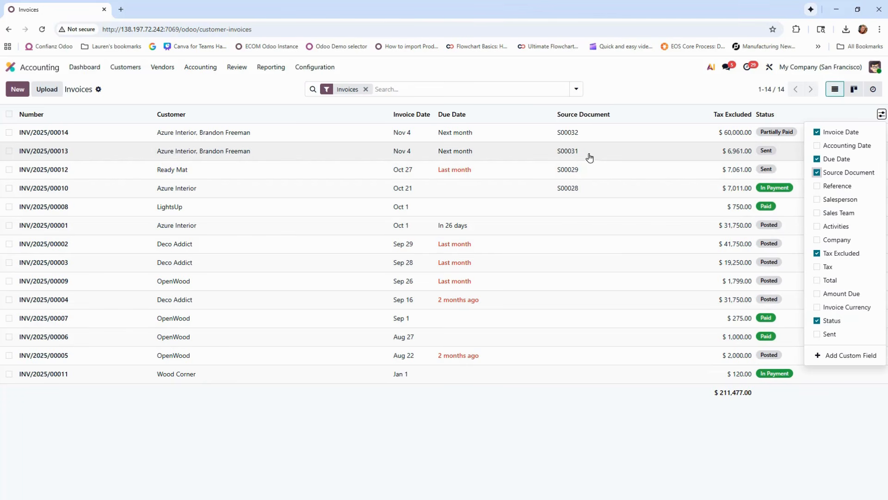
Open the Azure Interior invoice with the $6,961.00 untaxed amount and review its lines, totals and journal items
click(347, 147)
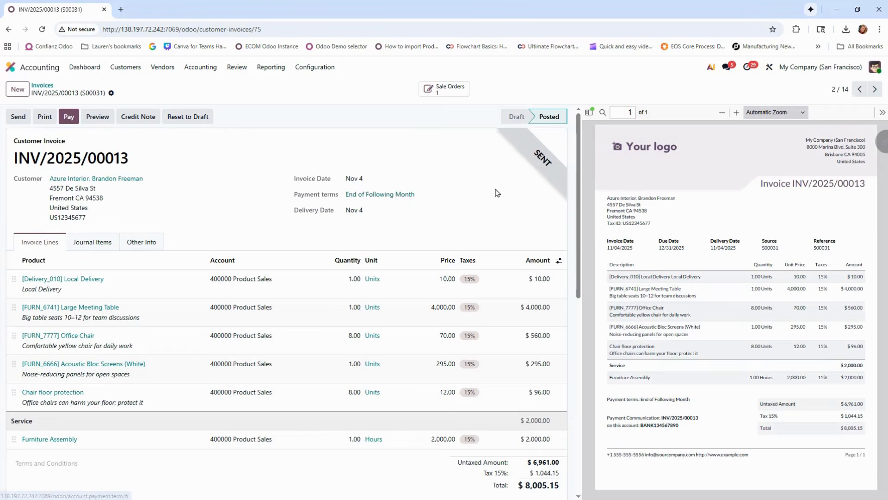
scroll(479, 188, down, 3)
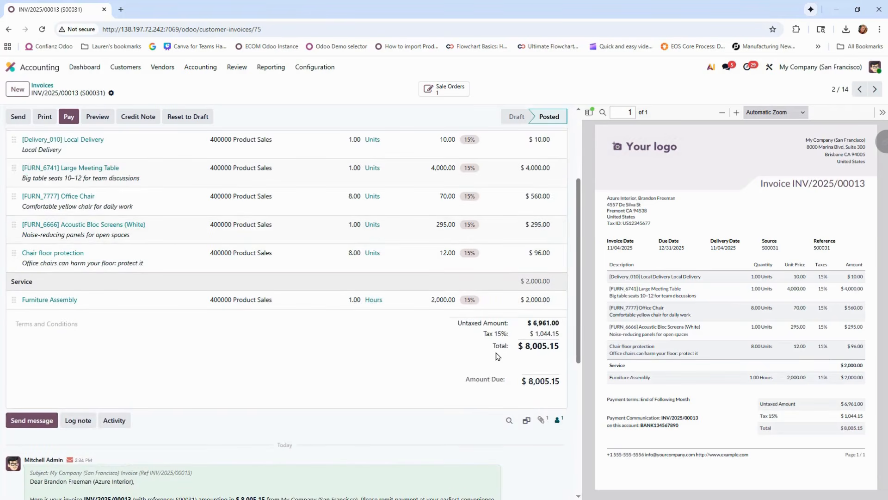
scroll(490, 353, down, 6)
scroll(368, 318, up, 9)
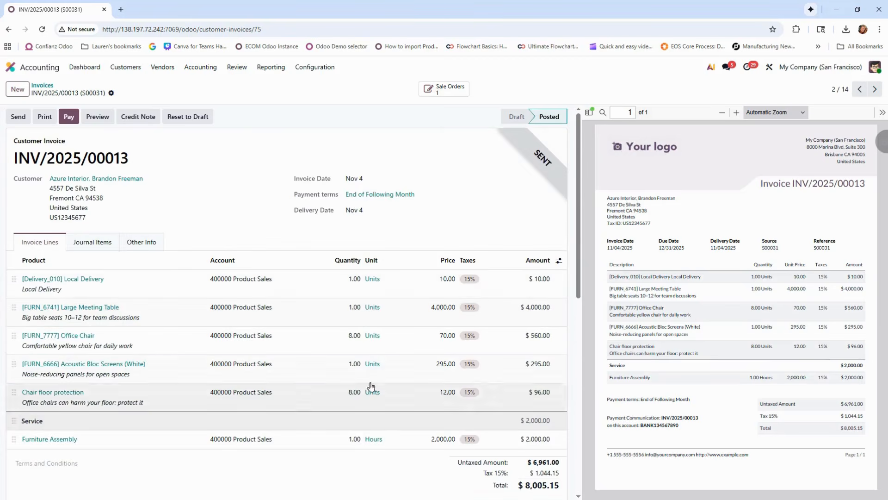
click(92, 242)
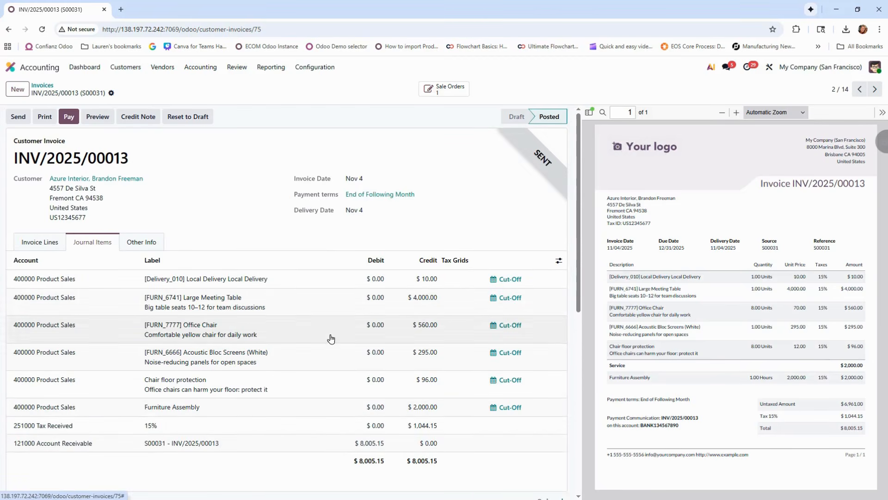
Register a manual payment of $8,005.15 for the invoice in the Bank journal, and validate the payment record
click(74, 120)
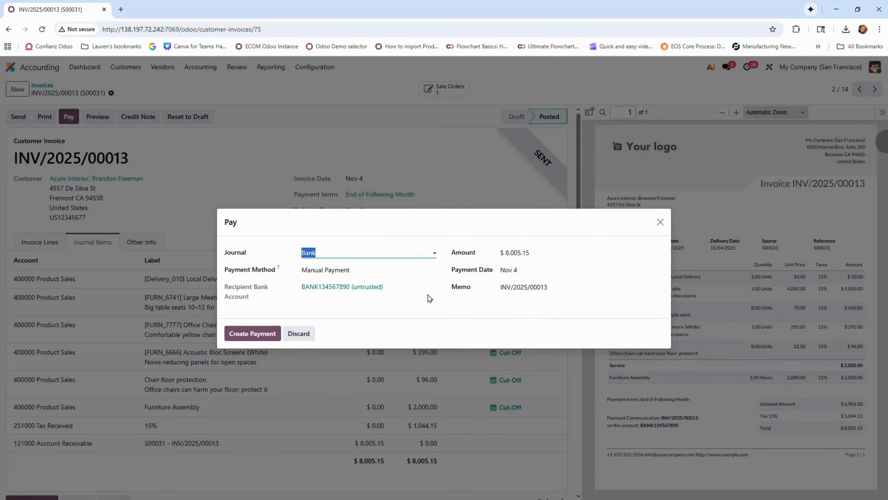
click(264, 336)
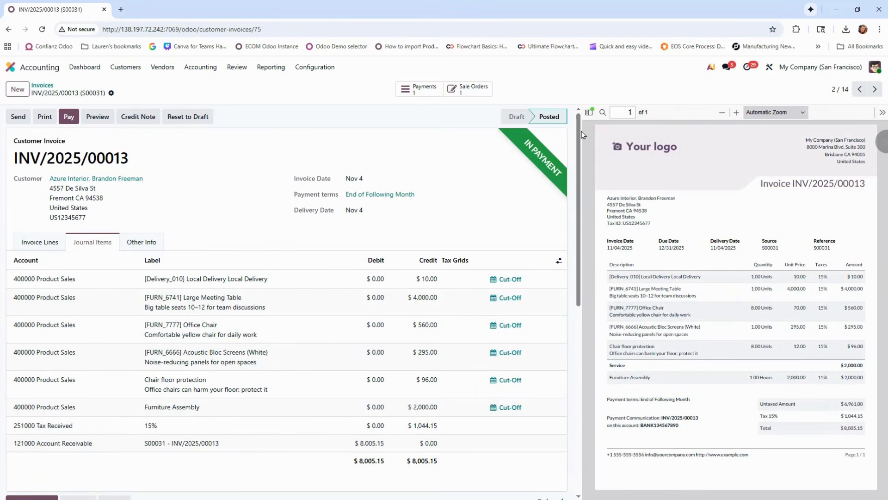
click(419, 88)
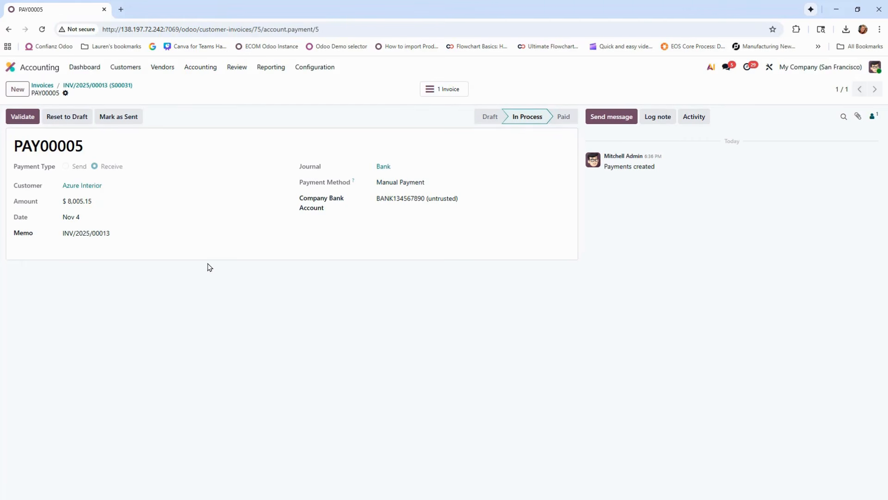
click(27, 118)
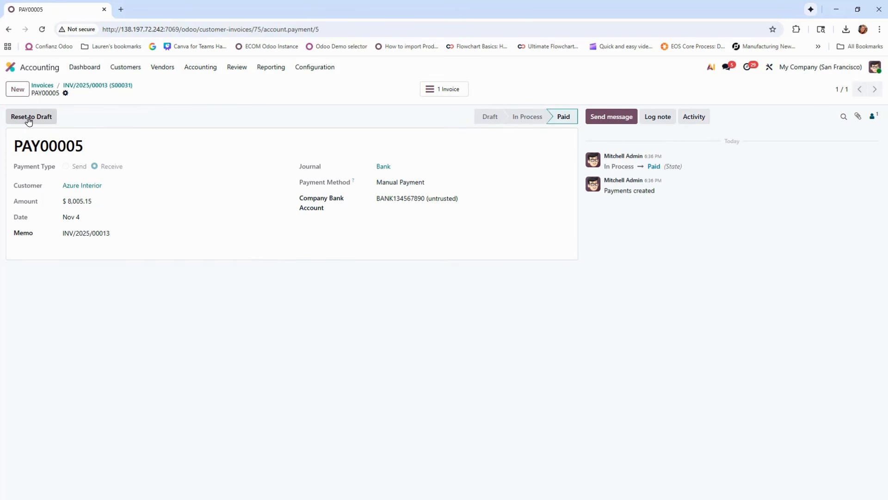